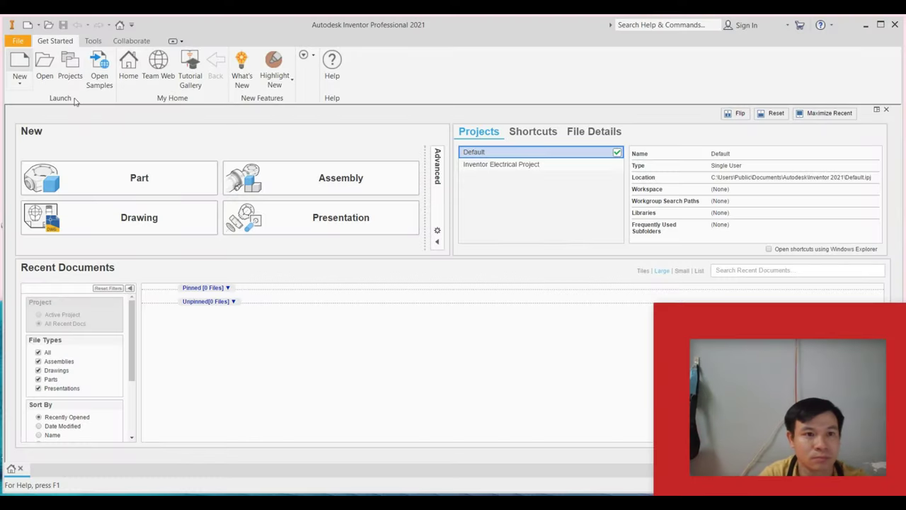
# Create a new part from the Standard (mm).ipt metric template
pyautogui.click(20, 73)
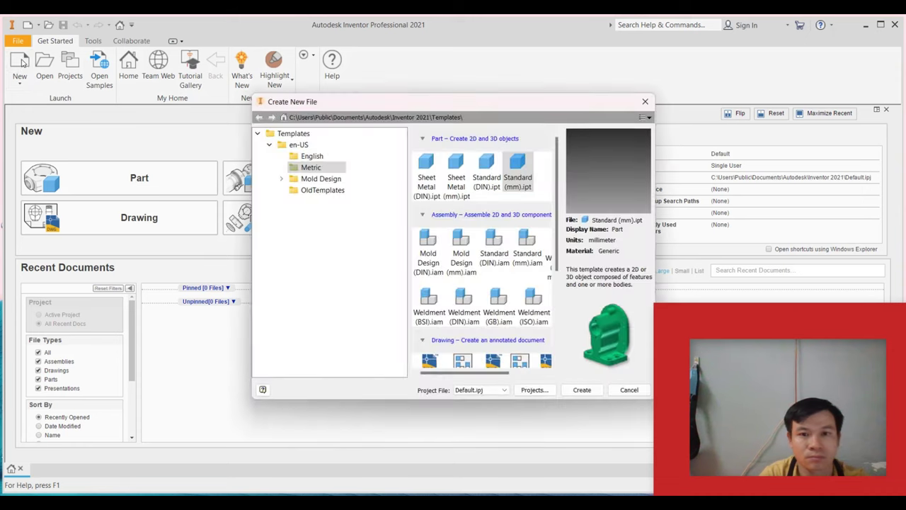
pyautogui.click(582, 390)
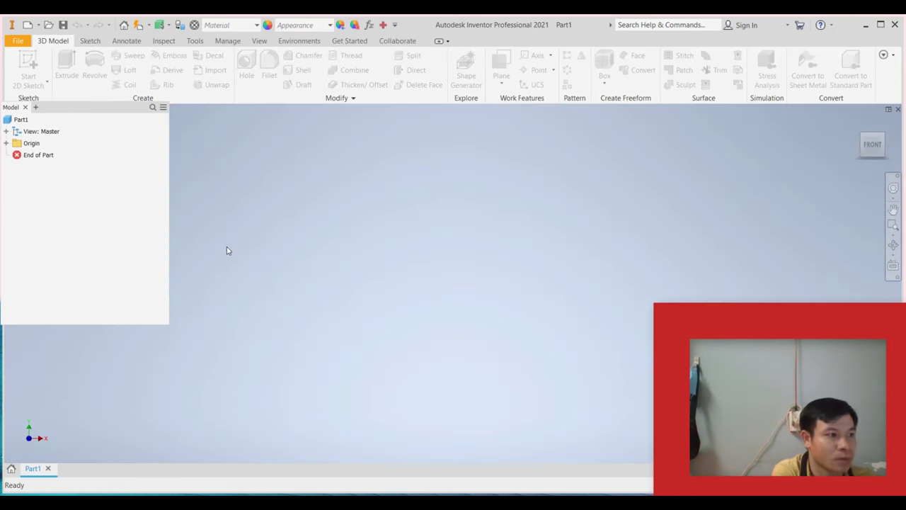
# On the XY plane, sketch lines from the origin: 10 mm left, 9 mm up, back right, then up the axis
pyautogui.click(29, 68)
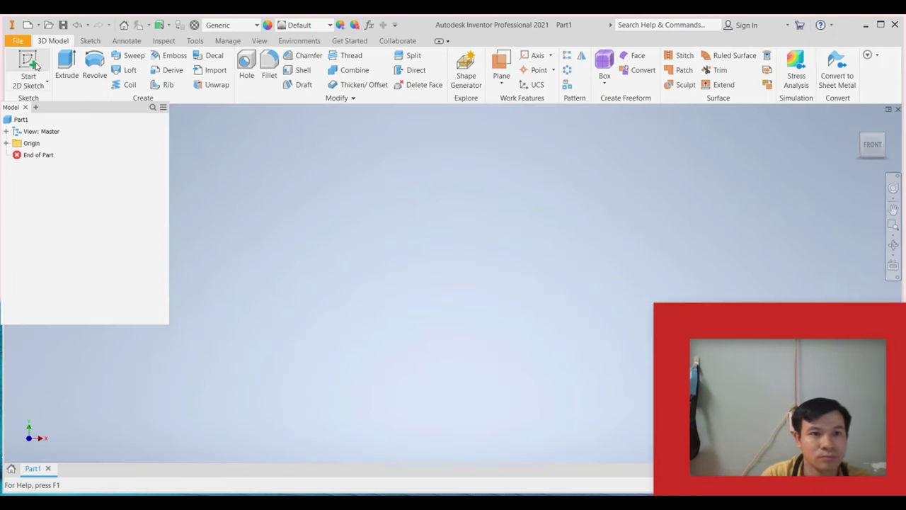
pyautogui.click(415, 181)
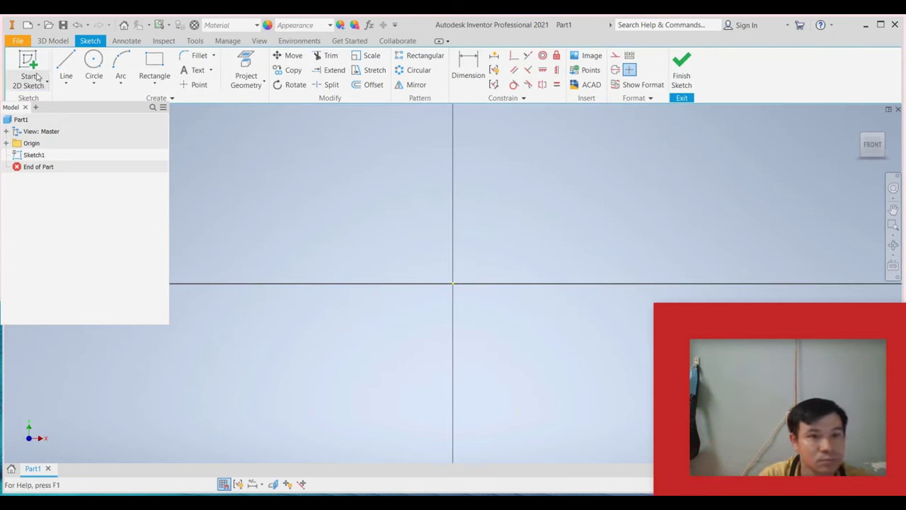
pyautogui.click(66, 63)
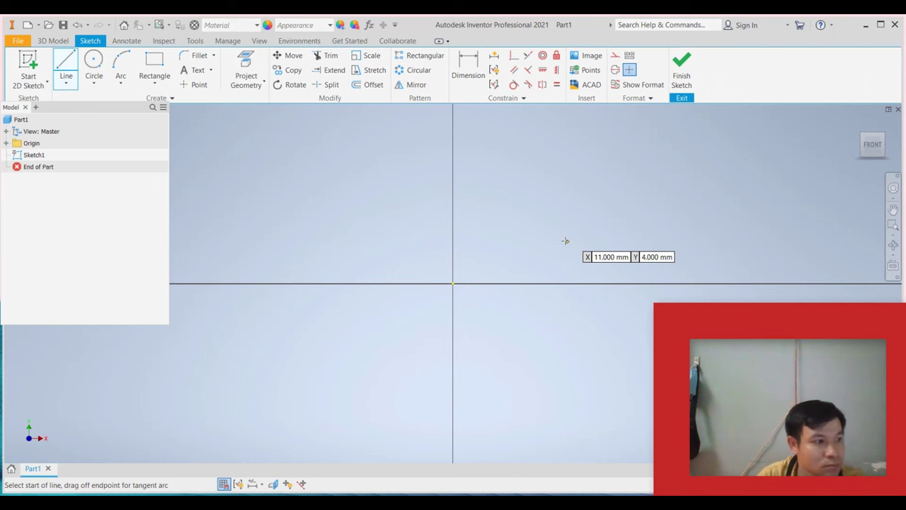
pyautogui.click(453, 284)
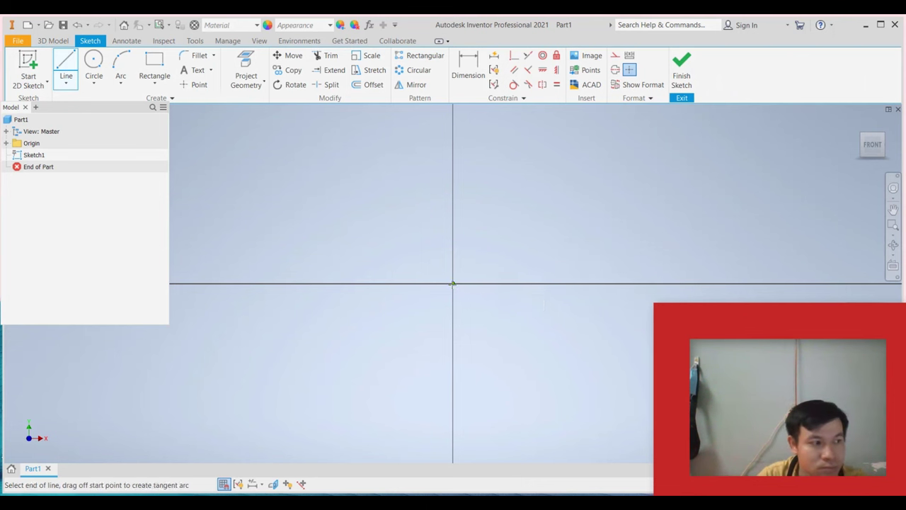
pyautogui.click(349, 283)
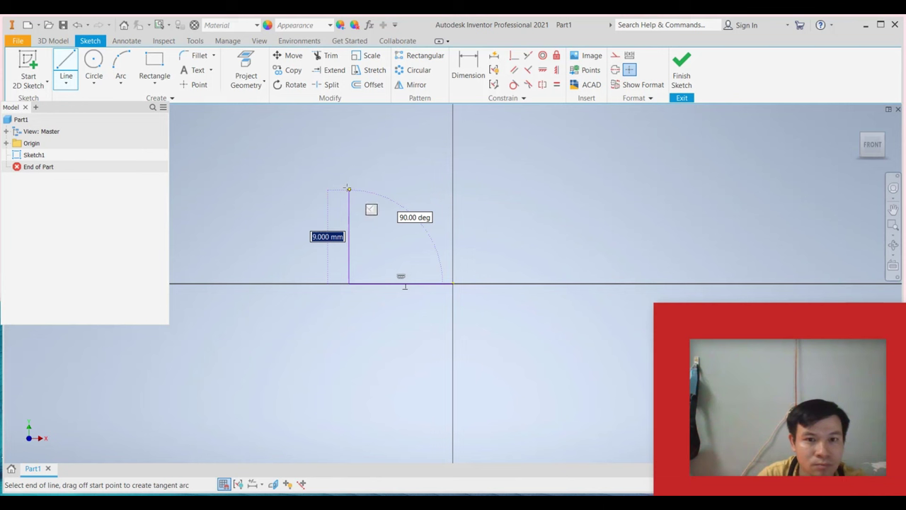
pyautogui.click(348, 189)
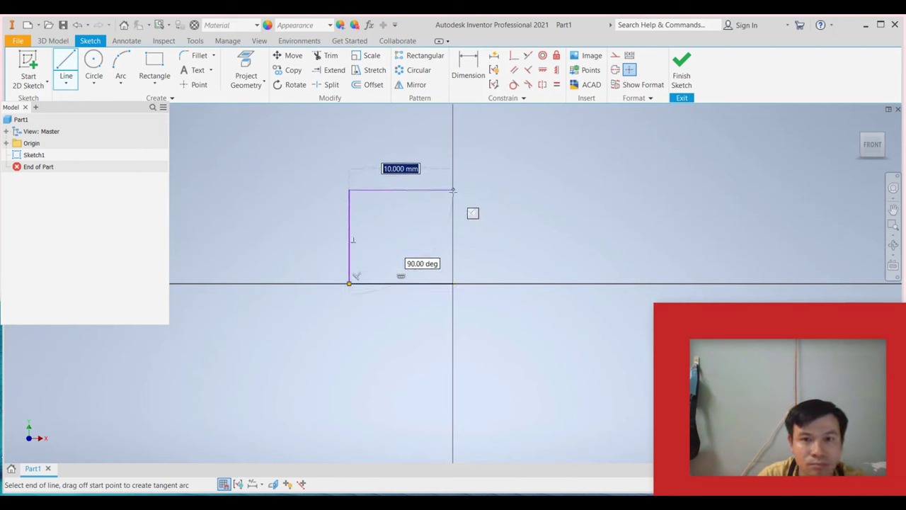
pyautogui.click(453, 190)
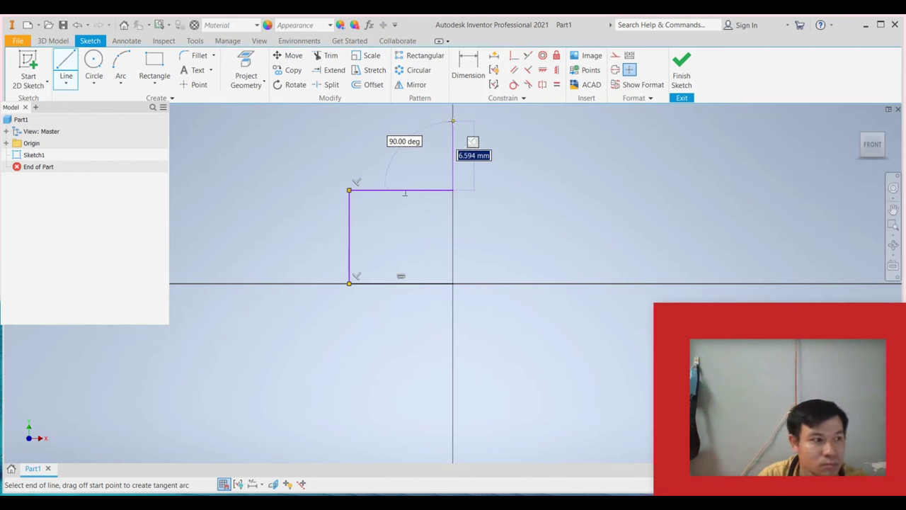
pyautogui.click(453, 115)
pyautogui.rightClick(506, 131)
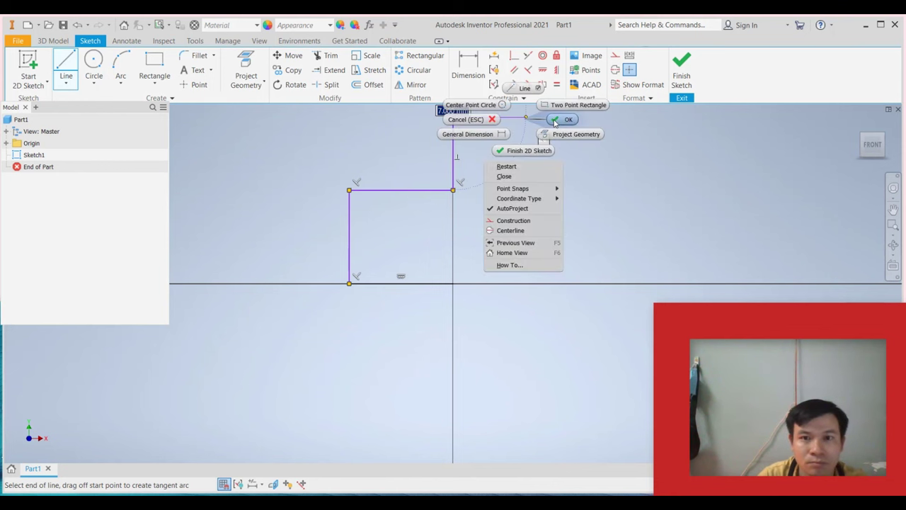
pyautogui.click(552, 120)
pyautogui.scroll(-3, 571, 135)
pyautogui.scroll(3, 571, 136)
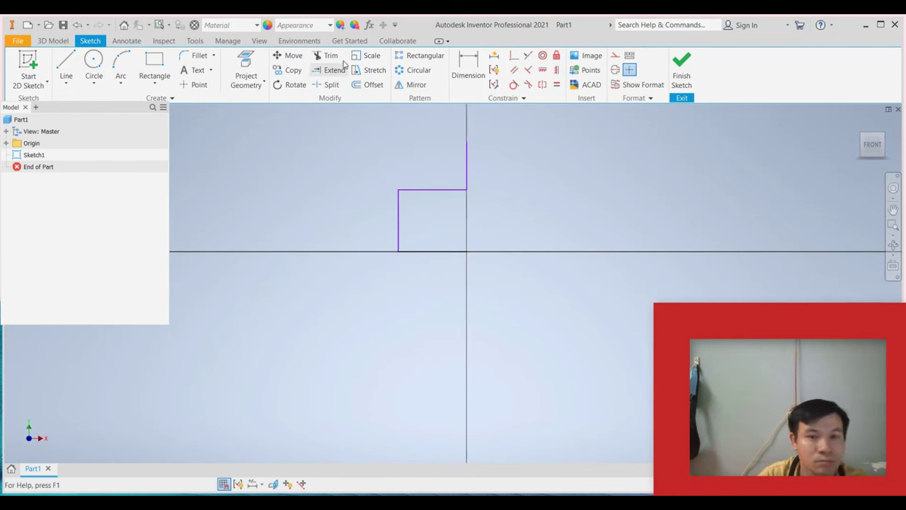
# From the left end, draw lines left along the axis, up 18 mm, left 14 mm, up 18 mm
pyautogui.click(466, 67)
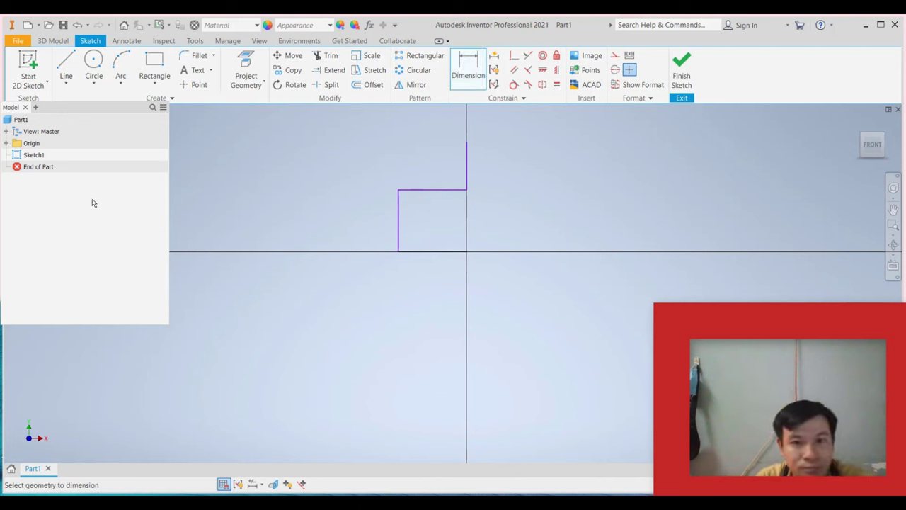
pyautogui.click(66, 62)
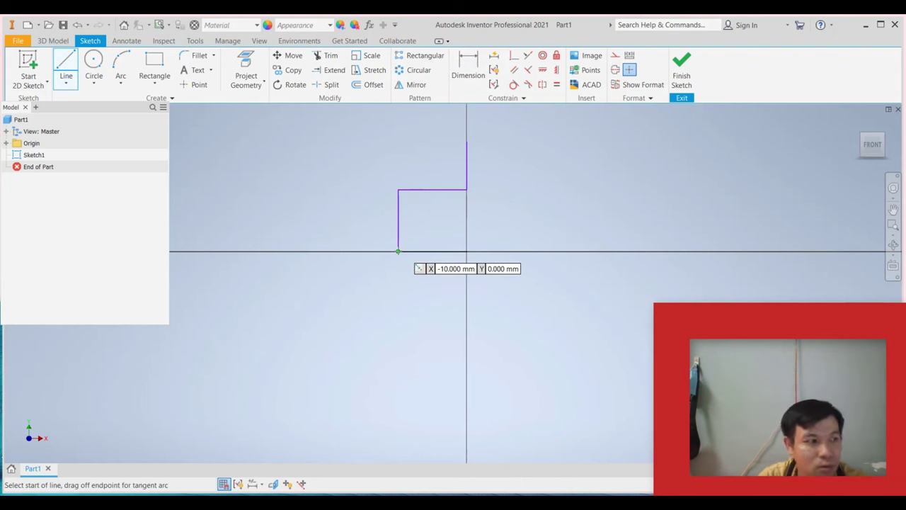
pyautogui.click(398, 251)
pyautogui.scroll(-5, 216, 247)
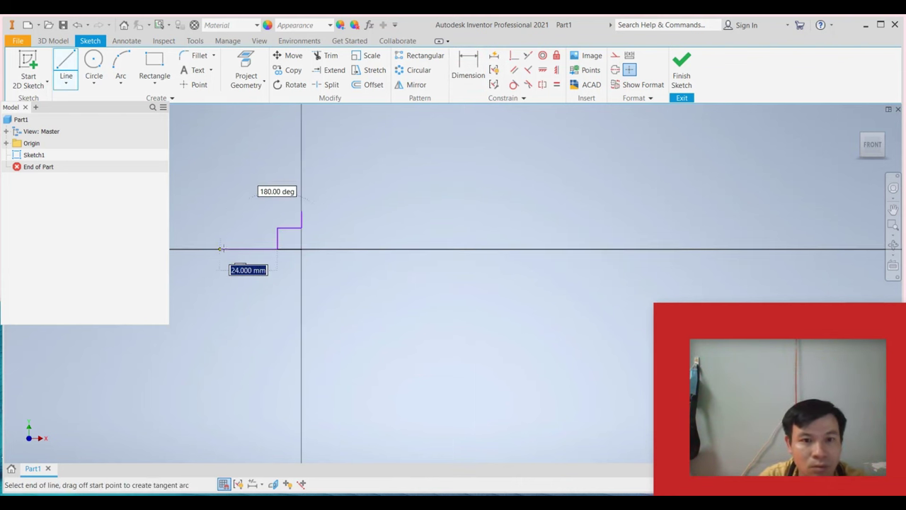
pyautogui.click(875, 145)
pyautogui.scroll(-5, 364, 354)
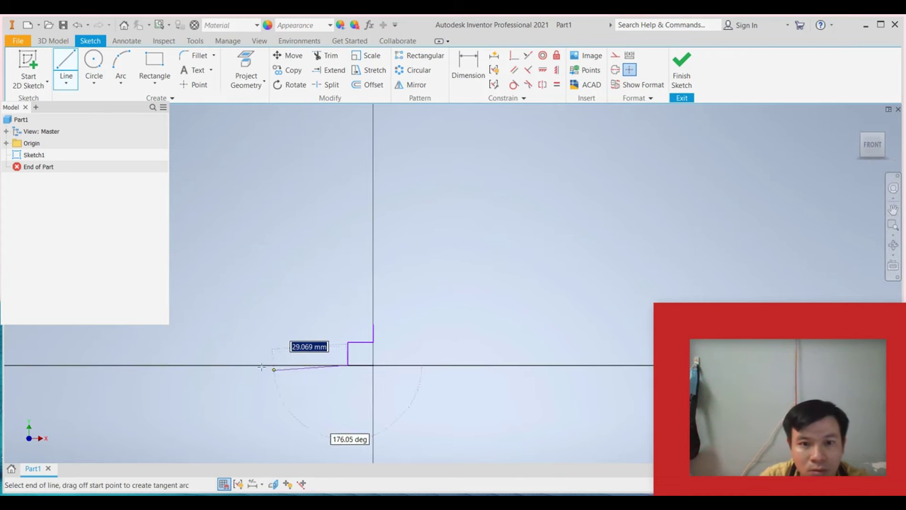
pyautogui.click(225, 365)
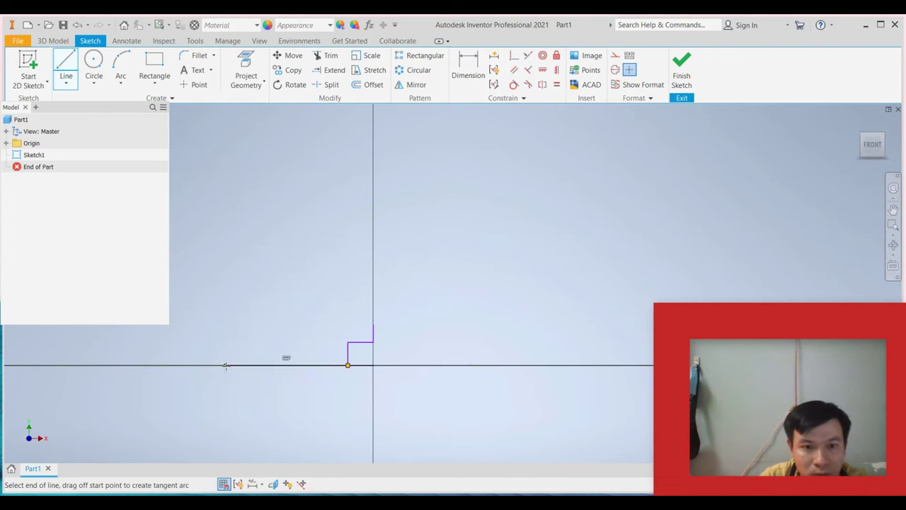
pyautogui.click(225, 318)
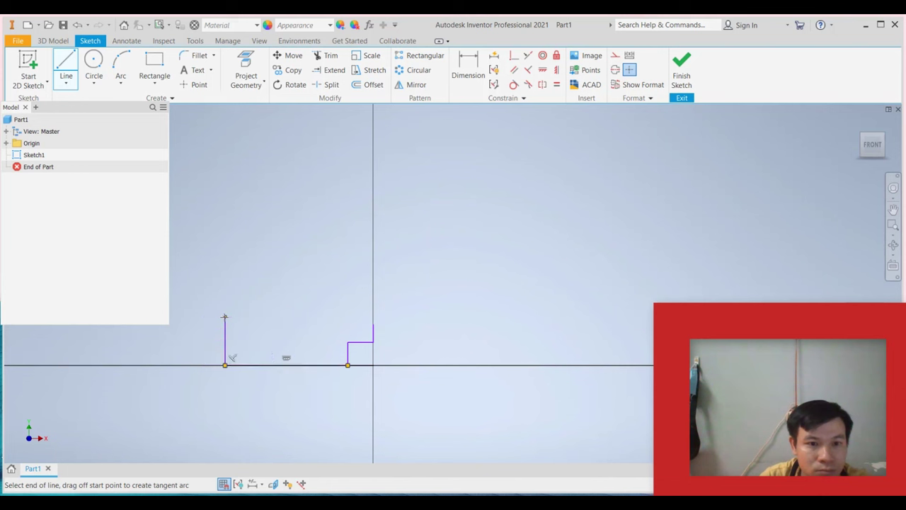
pyautogui.click(183, 317)
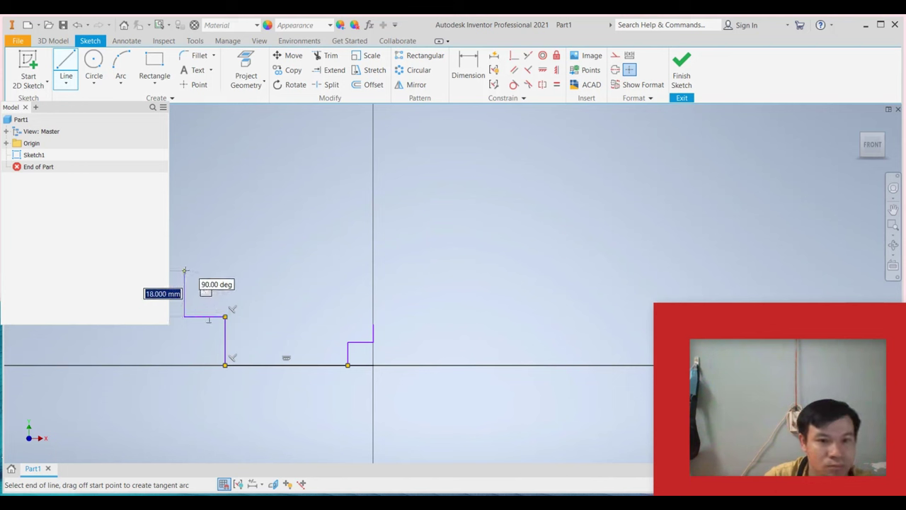
pyautogui.click(184, 271)
pyautogui.rightClick(258, 198)
pyautogui.click(291, 199)
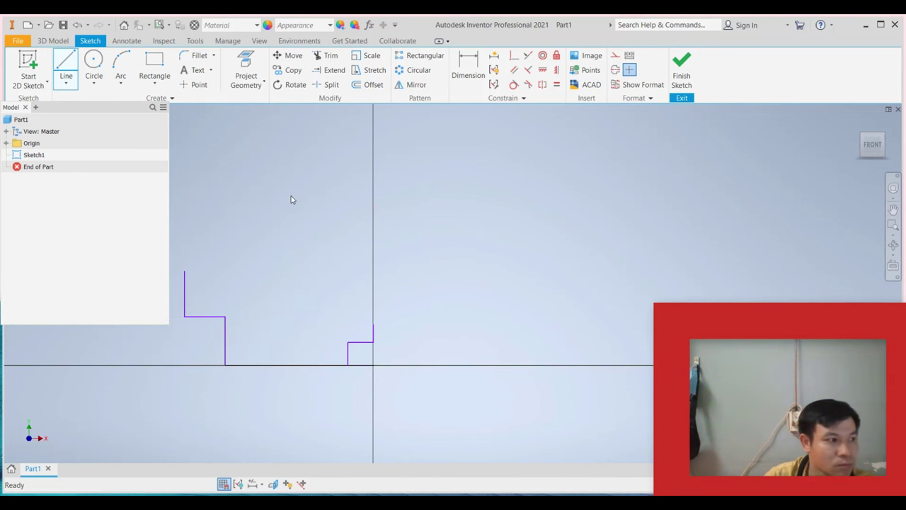
pyautogui.scroll(-3, 450, 270)
pyautogui.scroll(4, 287, 296)
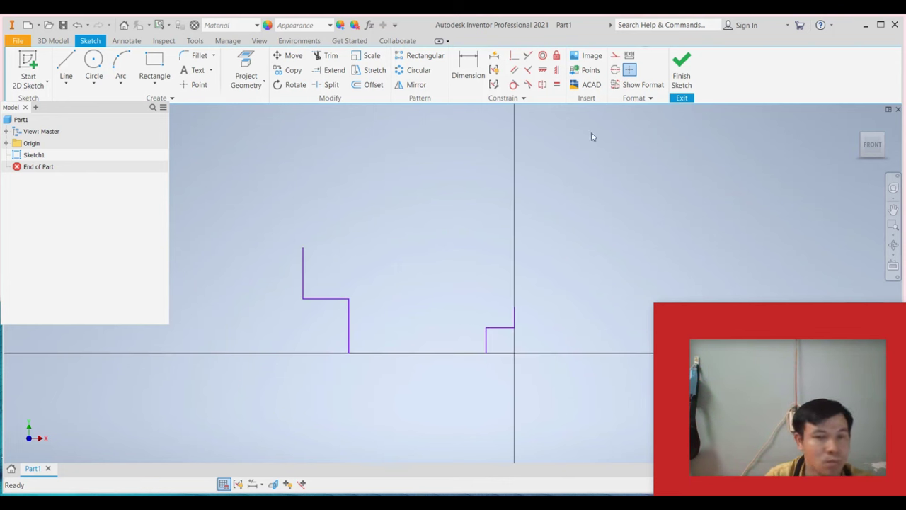
pyautogui.moveTo(468, 67)
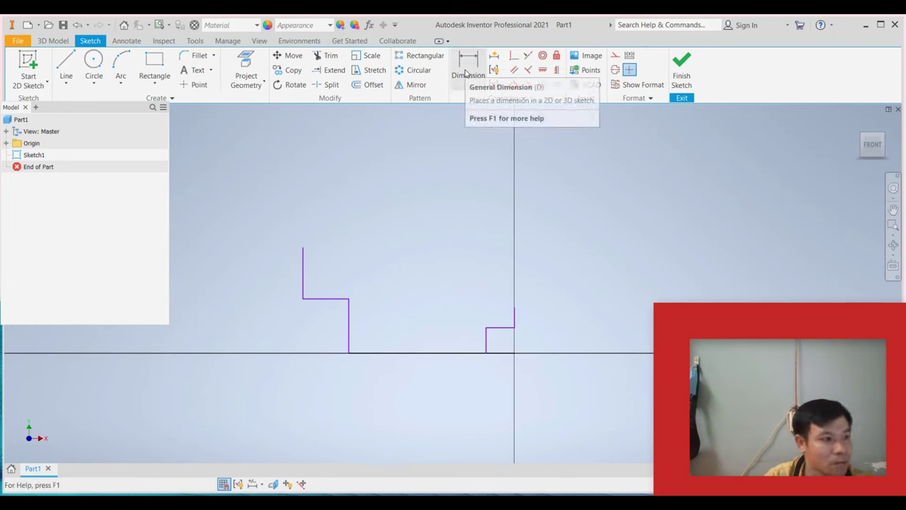
# Dimension the short vertical line beside the axis to 6 mm
pyautogui.click(461, 73)
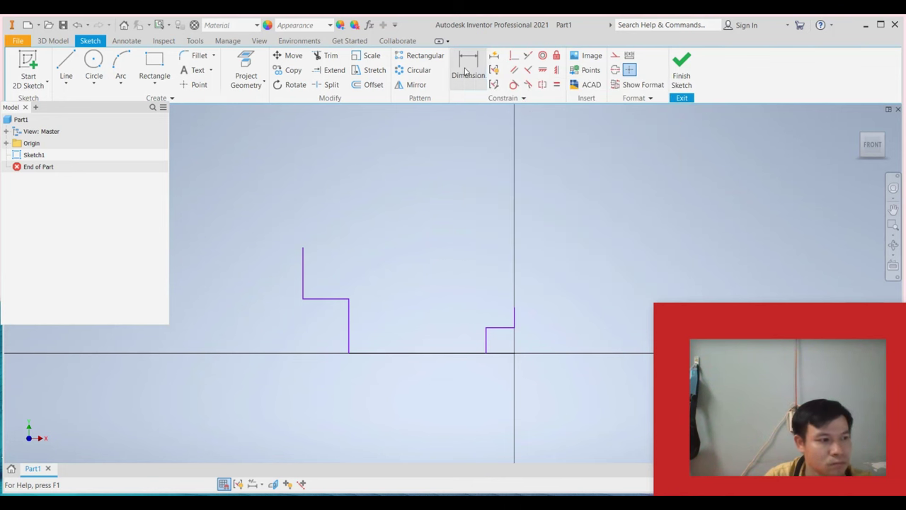
pyautogui.scroll(3, 545, 333)
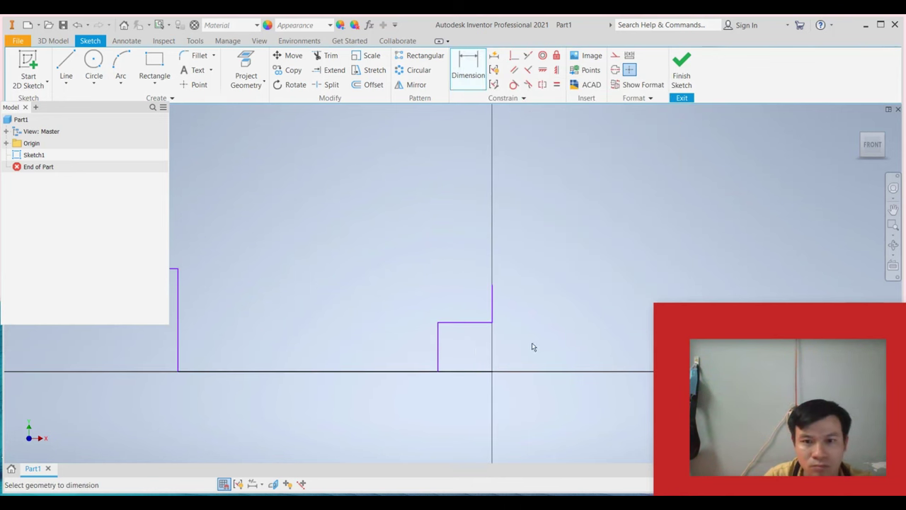
pyautogui.click(439, 351)
pyautogui.click(476, 350)
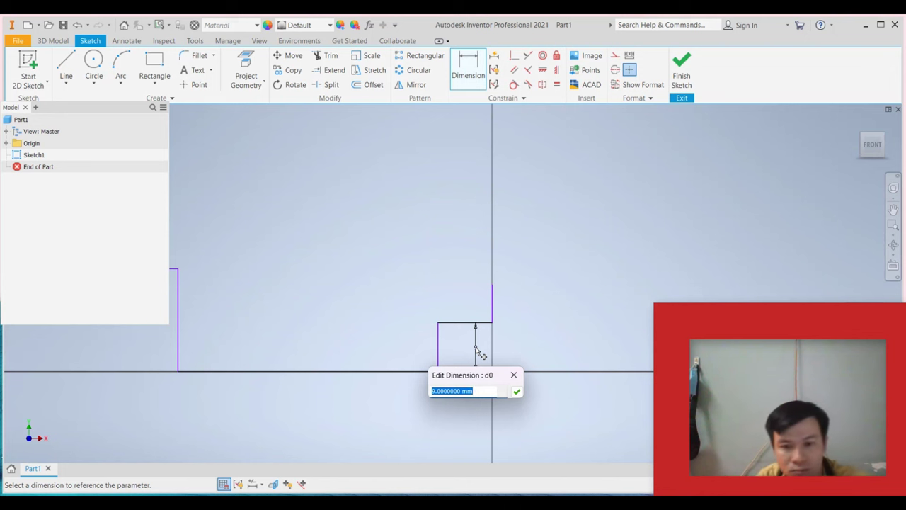
pyautogui.write('6')
pyautogui.click(516, 391)
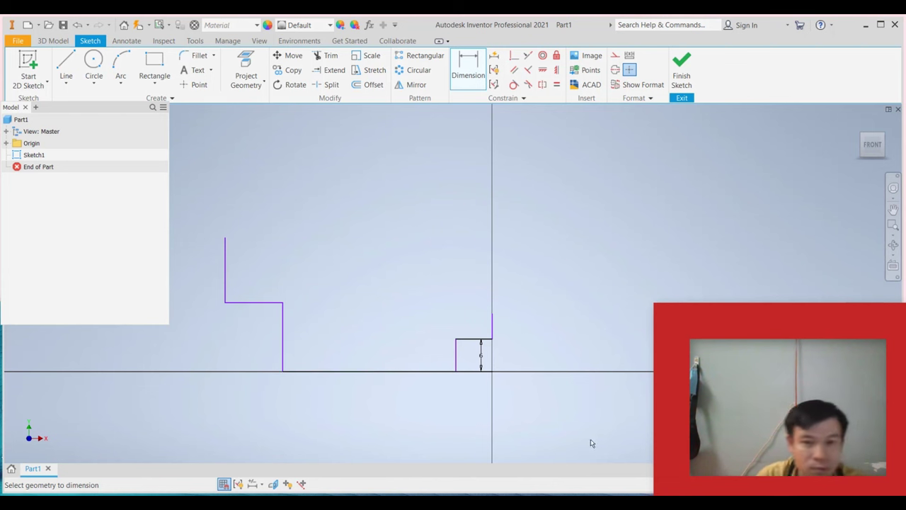
# Try dimensioning across the small step, then dismiss the 'dimension already exists' warning
pyautogui.click(457, 363)
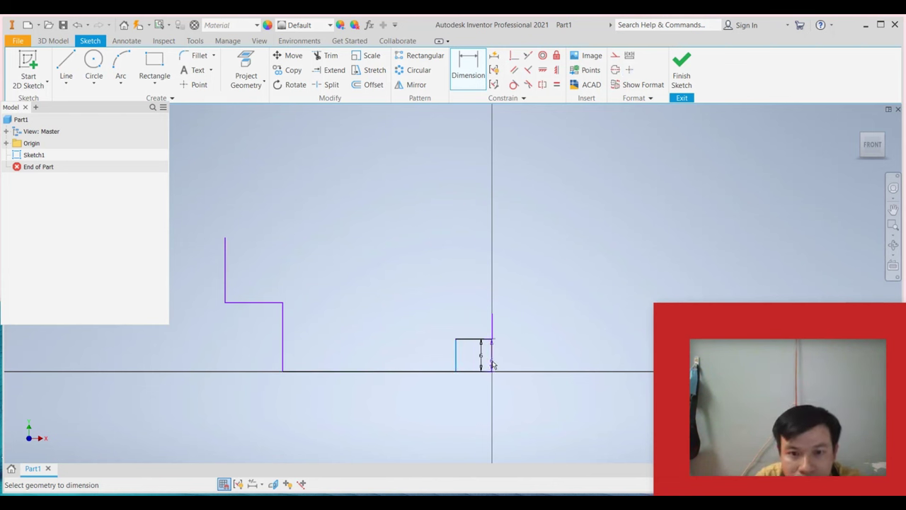
pyautogui.click(493, 364)
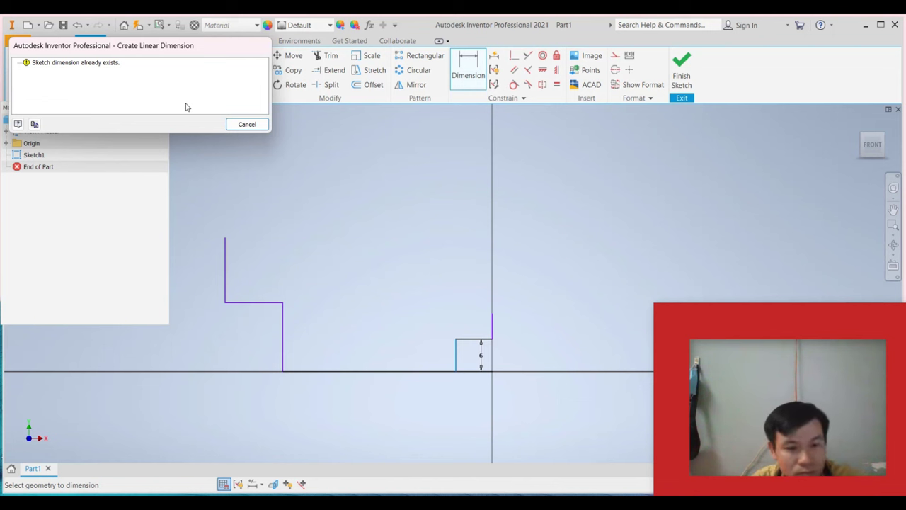
pyautogui.press('Escape')
pyautogui.press('Escape')
pyautogui.scroll(2, 473, 388)
pyautogui.scroll(-3, 472, 388)
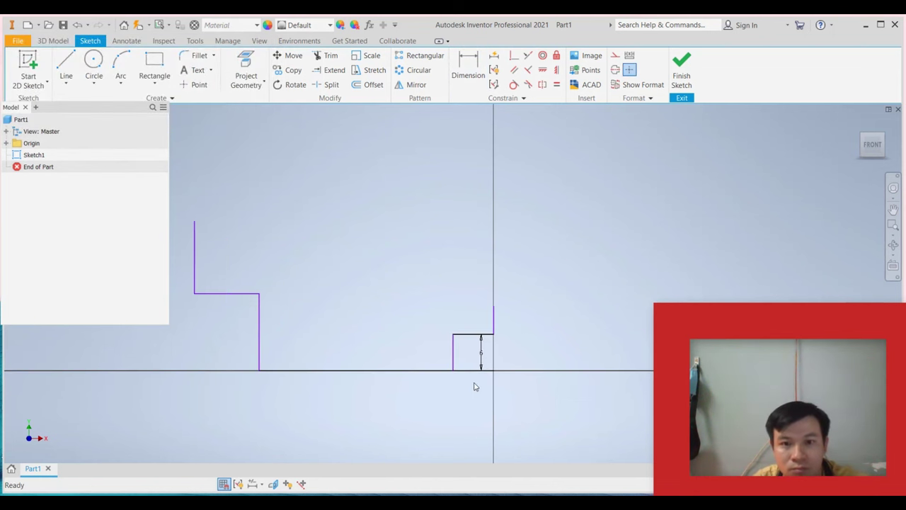
# Dimension the small step's bottom line to a 7.5 mm width
pyautogui.click(468, 68)
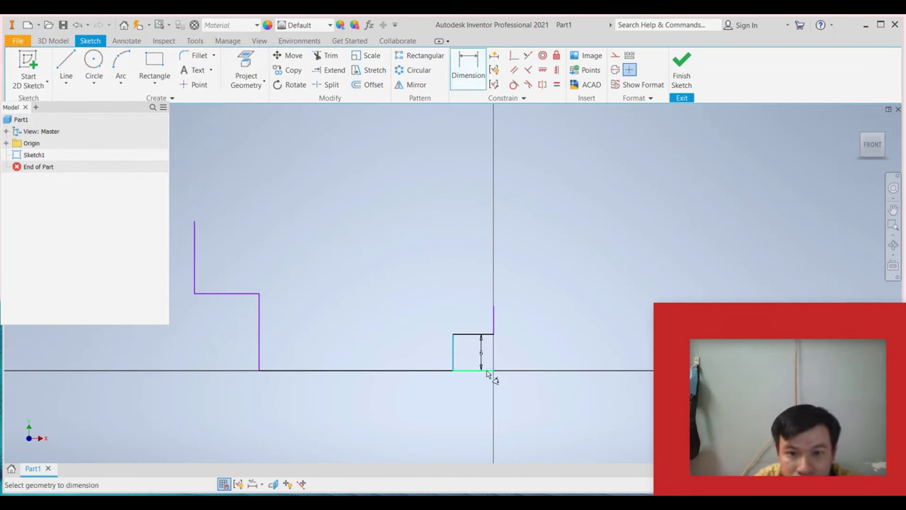
pyautogui.click(487, 372)
pyautogui.click(474, 391)
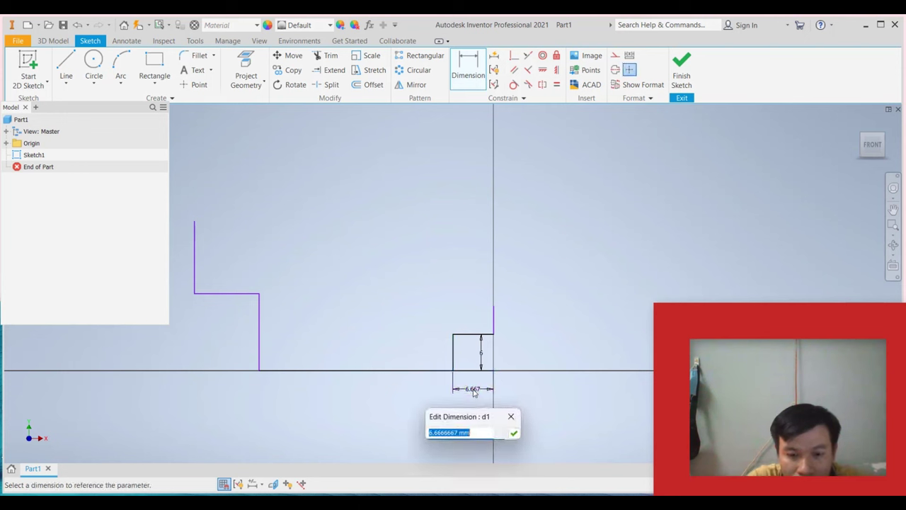
pyautogui.write('7')
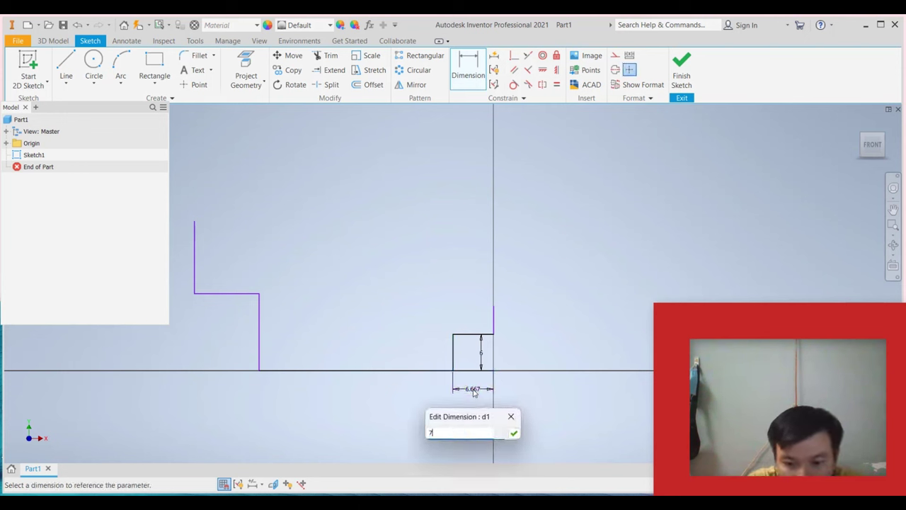
pyautogui.write('.5')
pyautogui.press('Return')
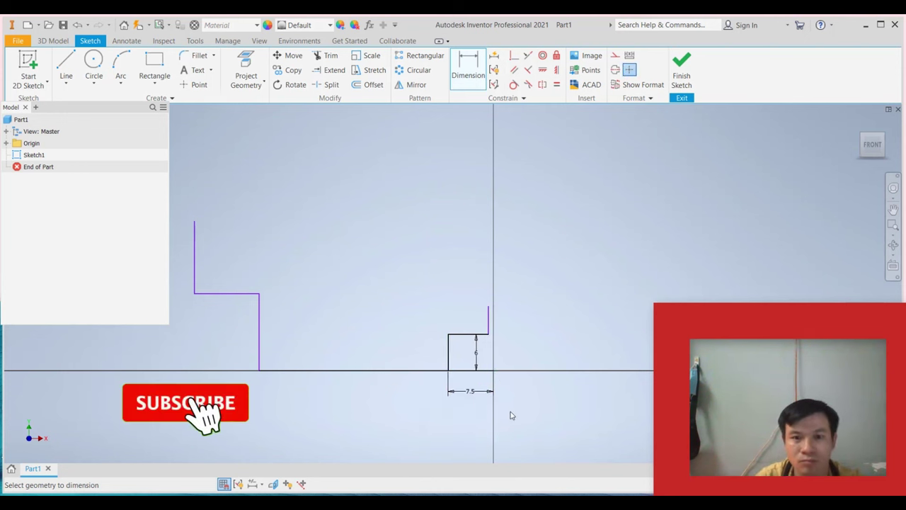
pyautogui.scroll(-5, 504, 402)
pyautogui.scroll(5, 504, 402)
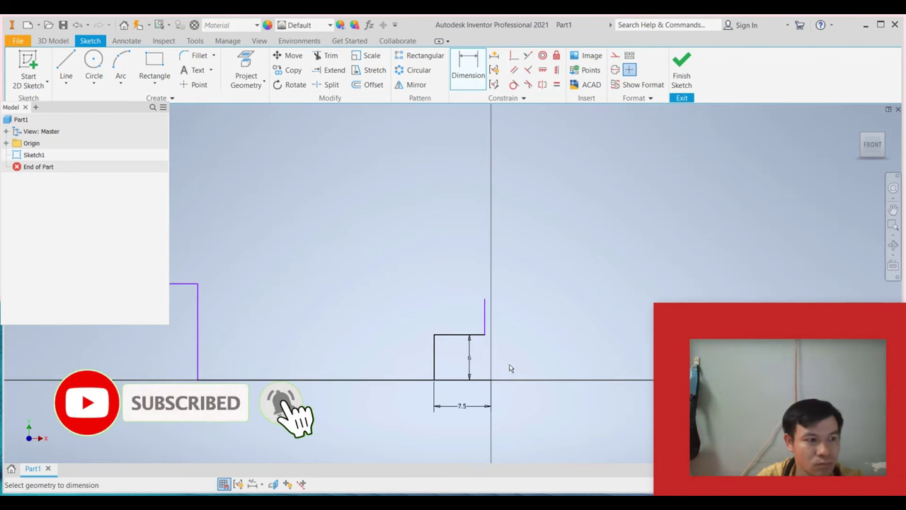
# Dimension the tall vertical line's height to 21 mm
pyautogui.click(485, 322)
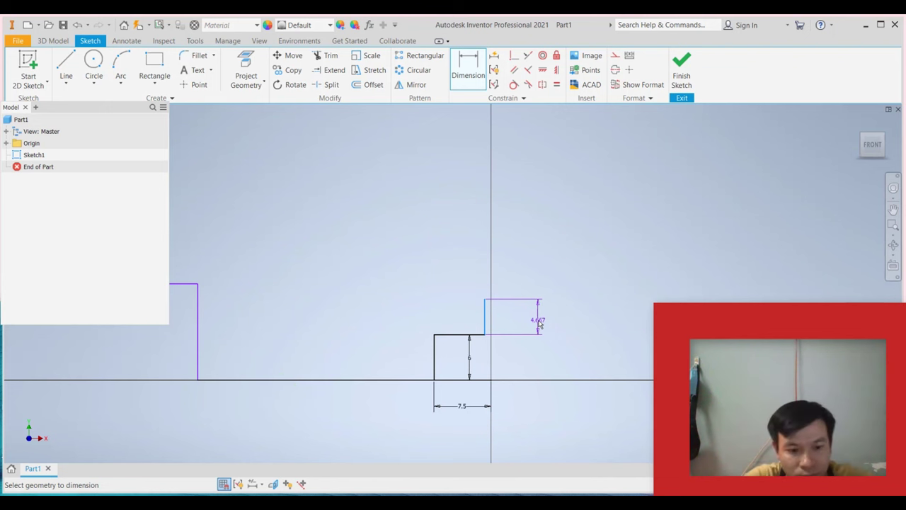
pyautogui.write('21')
pyautogui.click(538, 322)
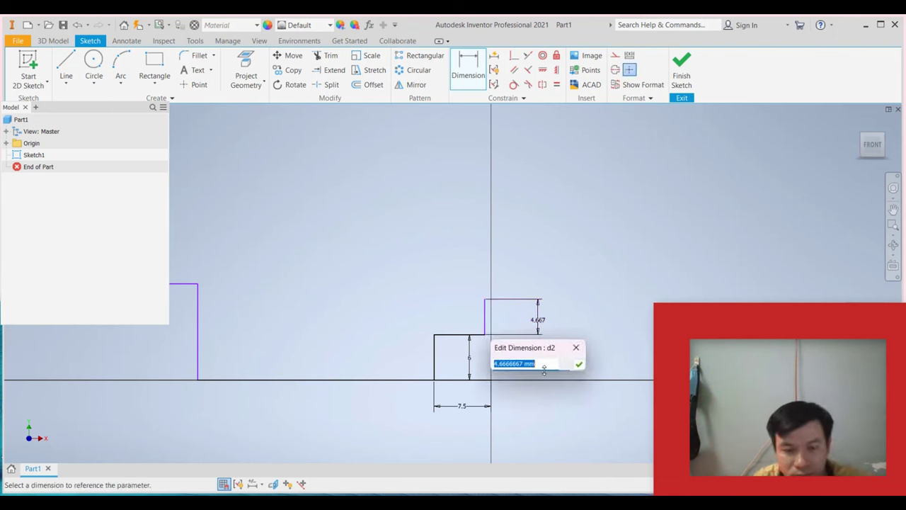
pyautogui.write('21')
pyautogui.press('Return')
pyautogui.scroll(-3, 578, 357)
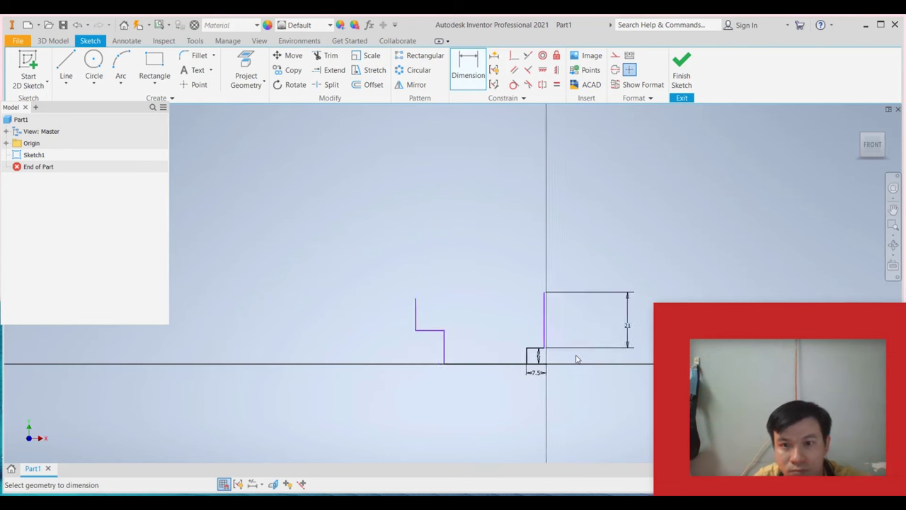
pyautogui.scroll(3, 578, 354)
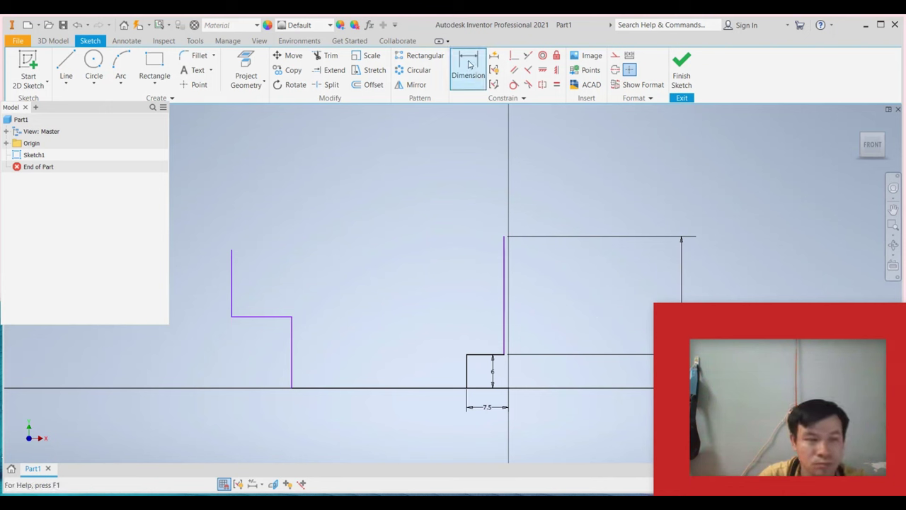
# Set the distance from the left vertical line to the central axis to 52 mm
pyautogui.click(289, 366)
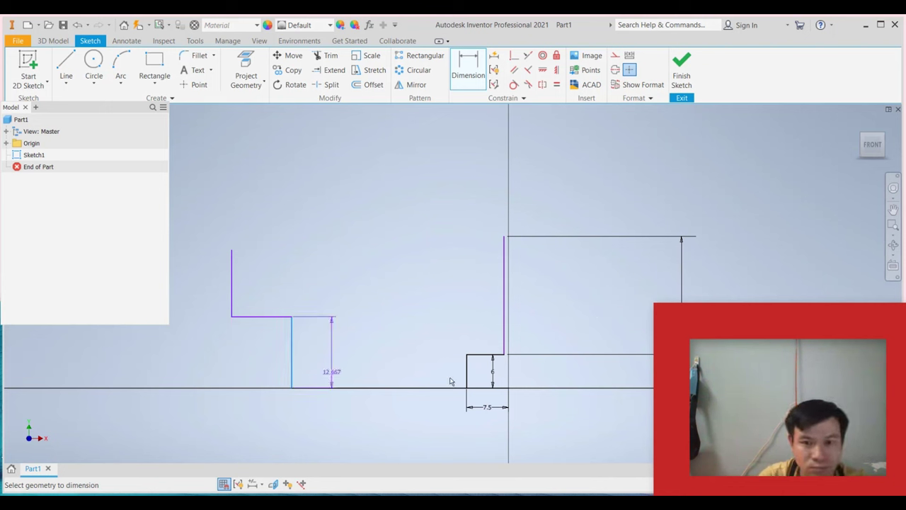
pyautogui.click(508, 395)
pyautogui.click(433, 451)
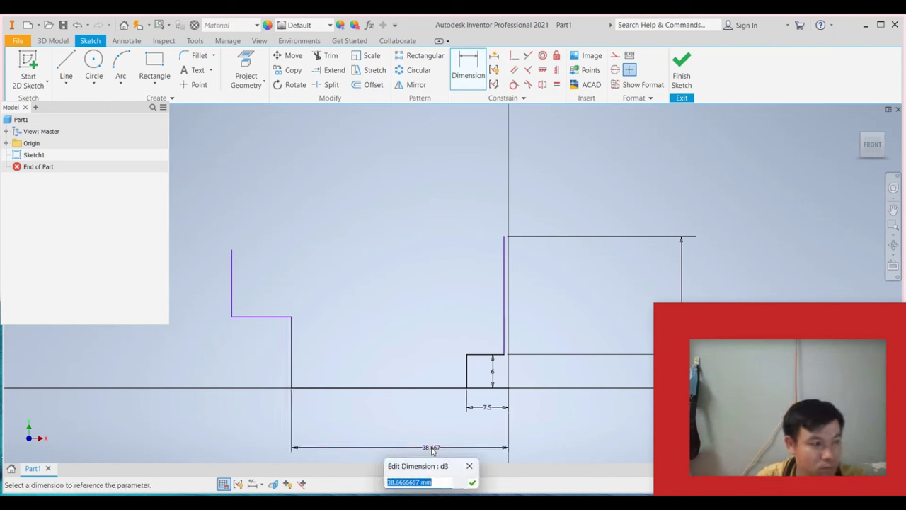
pyautogui.write('52')
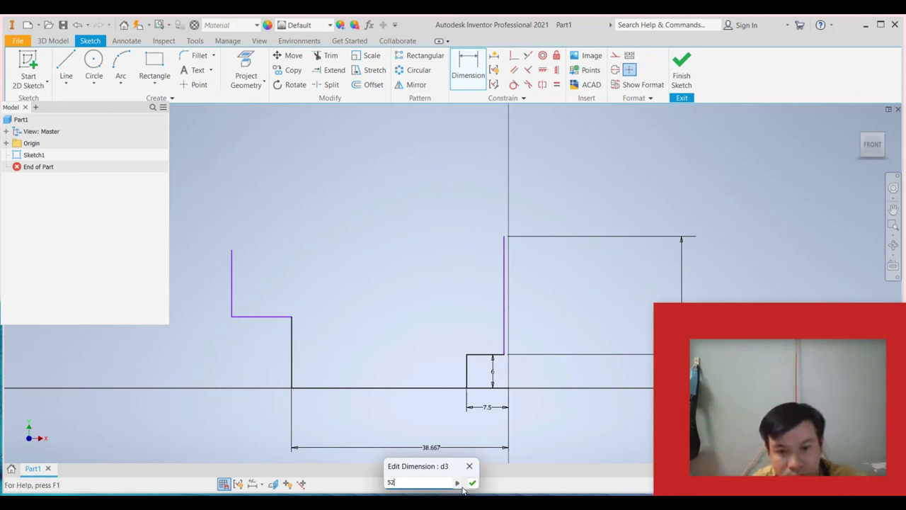
pyautogui.press('Return')
pyautogui.scroll(-3, 318, 451)
pyautogui.scroll(4, 318, 450)
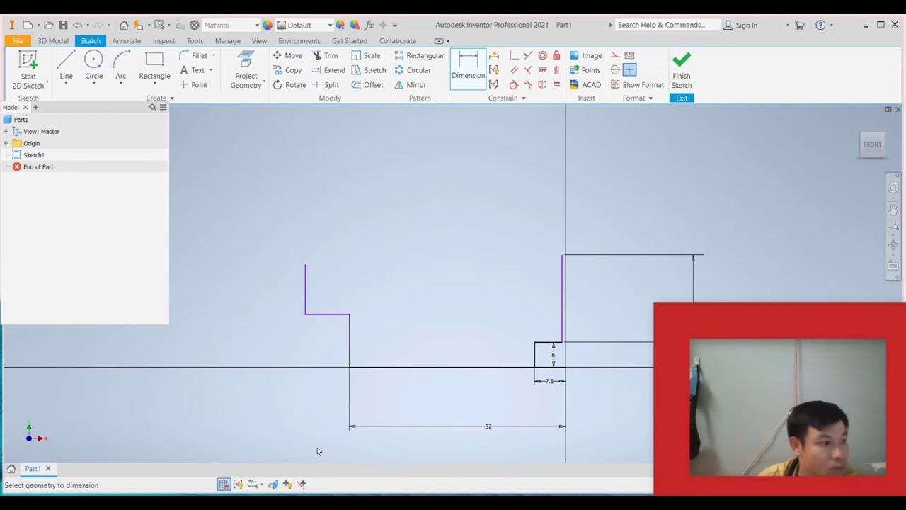
# Dimension the left step's height to 13 mm and the leftmost line's height to 10 mm
pyautogui.click(350, 353)
pyautogui.click(374, 351)
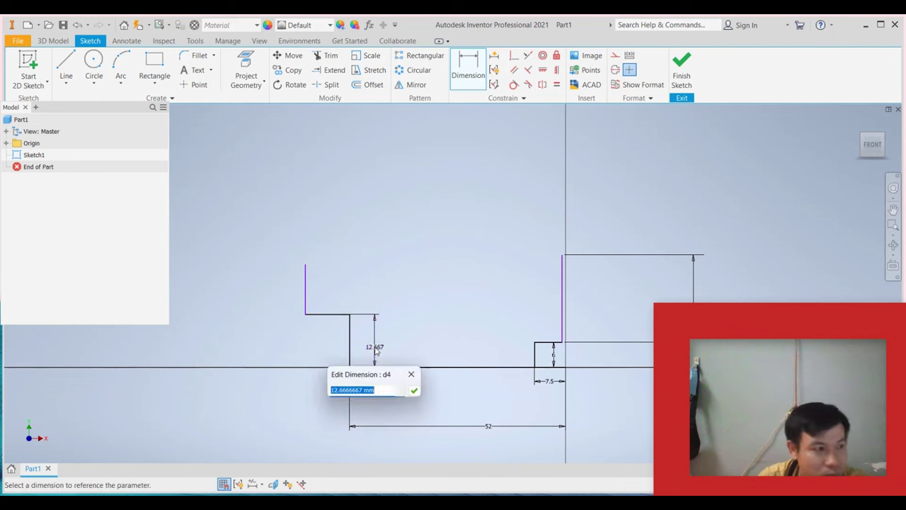
pyautogui.write('13')
pyautogui.click(416, 390)
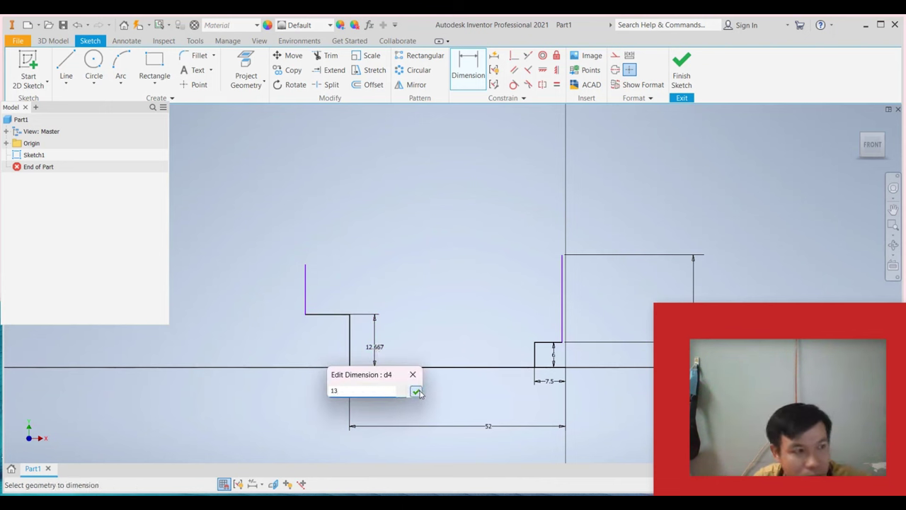
pyautogui.click(306, 297)
pyautogui.click(273, 296)
pyautogui.write('10')
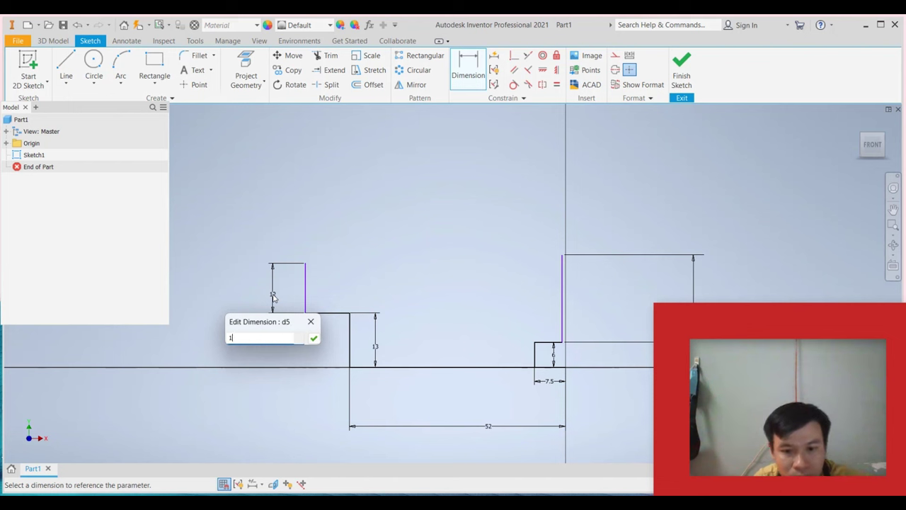
pyautogui.click(310, 339)
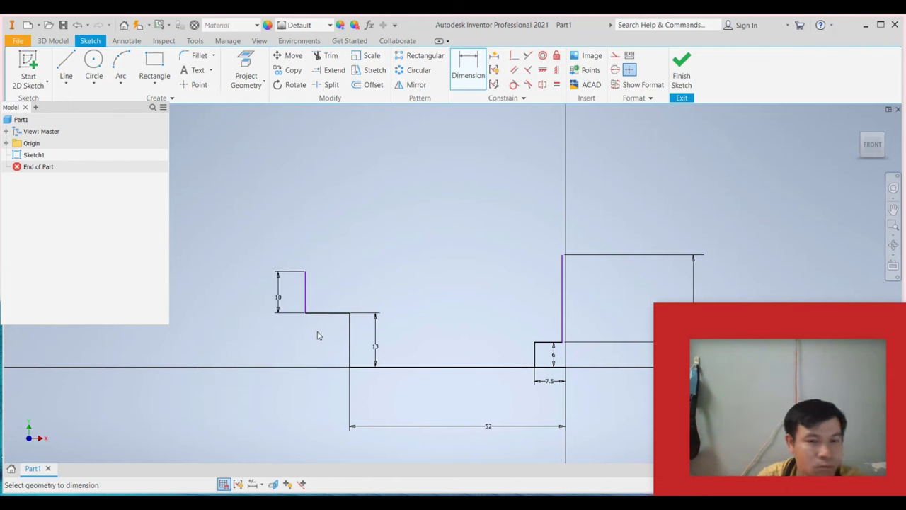
# Dimension the middle horizontal line's length to 3 mm
pyautogui.click(323, 312)
pyautogui.click(331, 284)
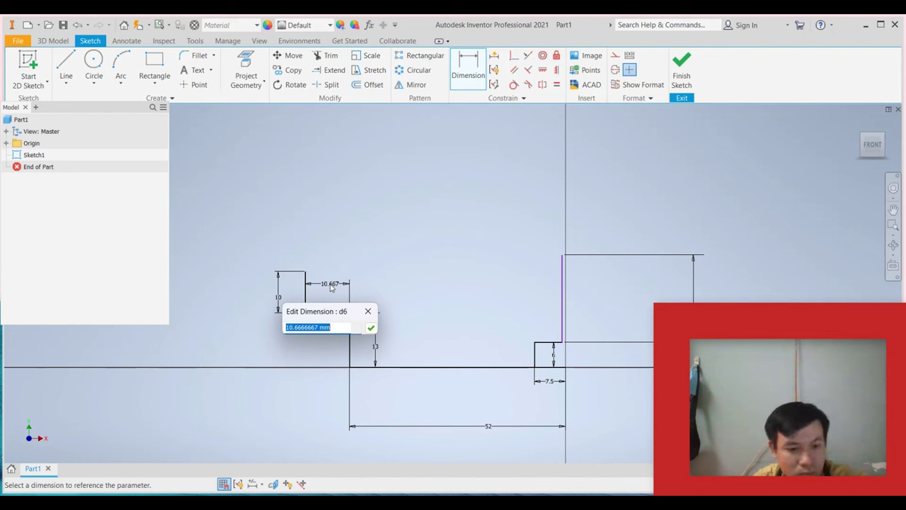
pyautogui.write('3')
pyautogui.click(370, 330)
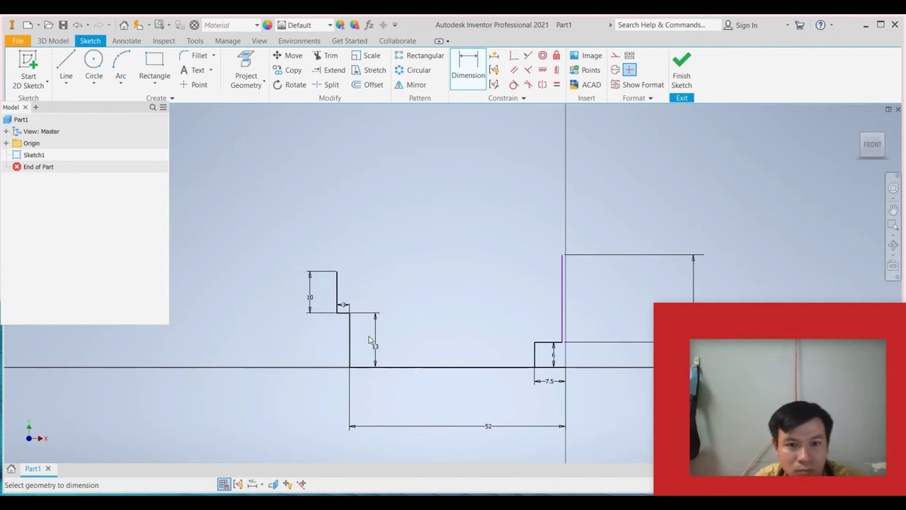
pyautogui.scroll(3, 443, 371)
pyautogui.scroll(-4, 444, 370)
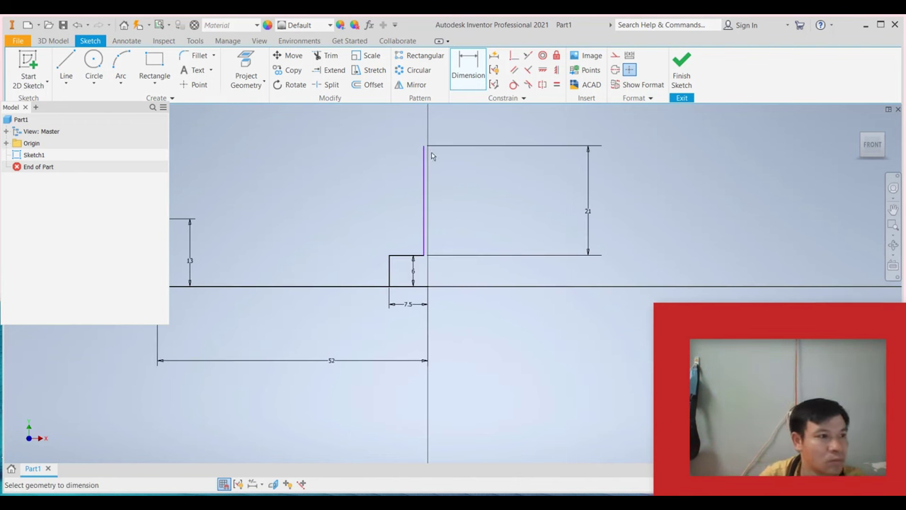
# Align the points with the axis and make the purple line vertical
pyautogui.click(556, 69)
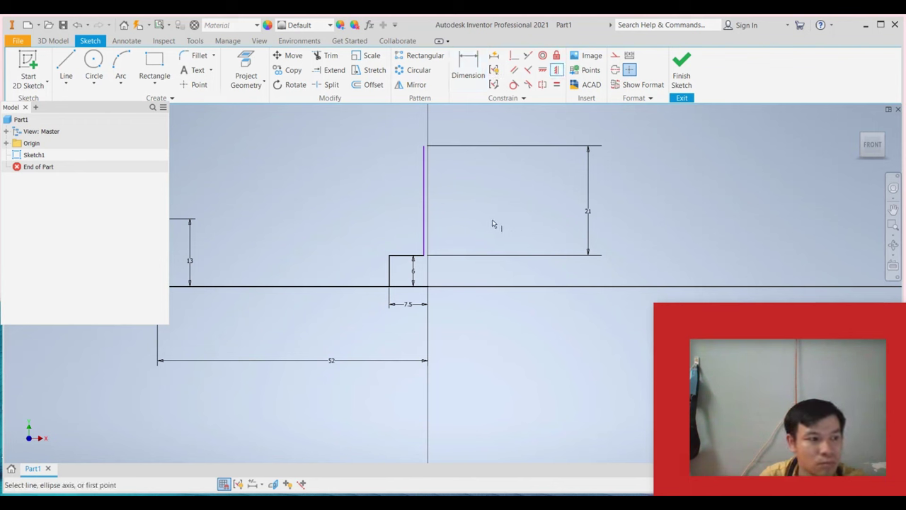
pyautogui.click(425, 256)
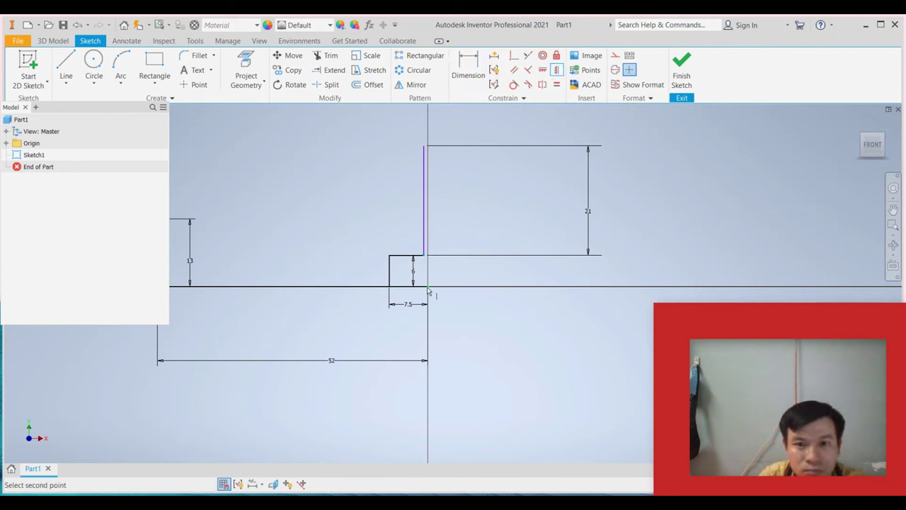
pyautogui.click(428, 287)
pyautogui.rightClick(542, 196)
pyautogui.click(586, 197)
pyautogui.scroll(5, 584, 241)
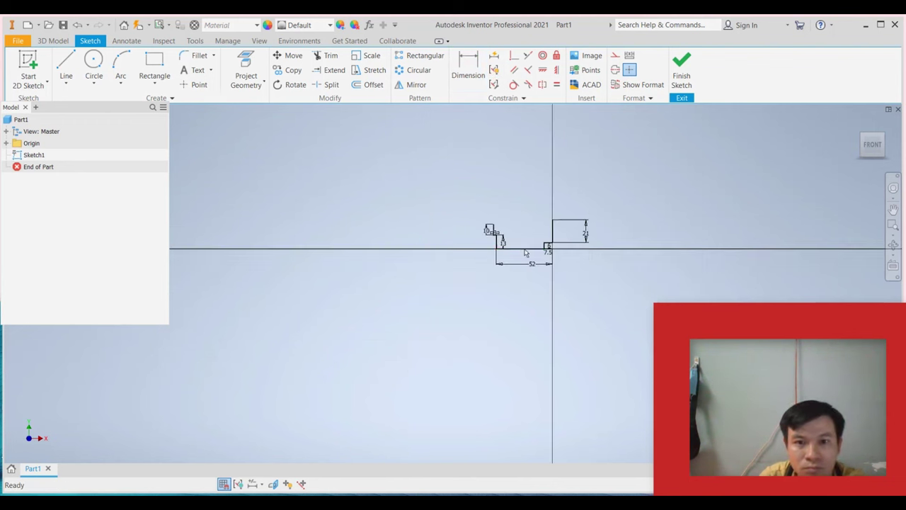
pyautogui.scroll(-4, 525, 253)
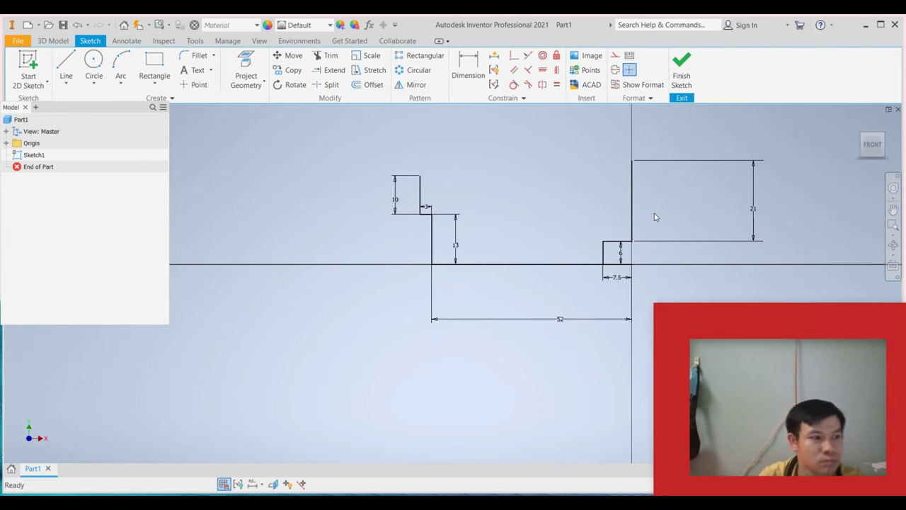
pyautogui.scroll(-1, 680, 212)
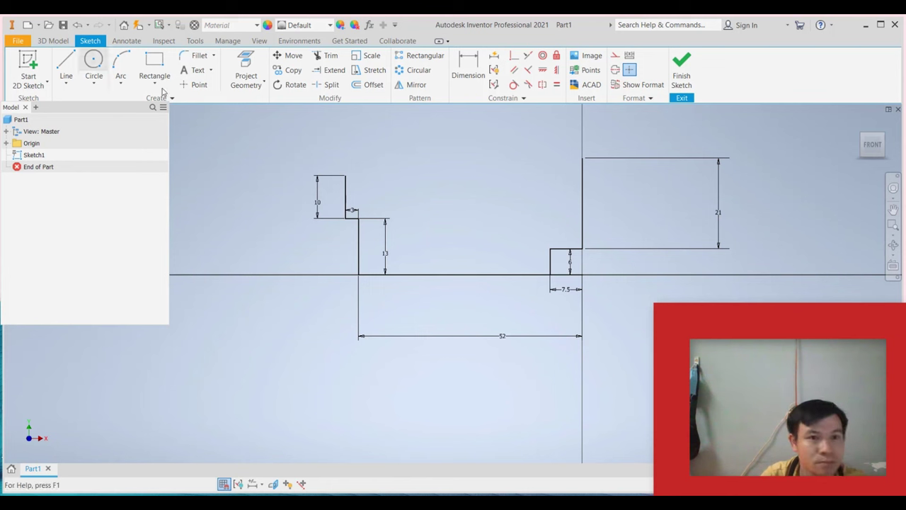
# Draw a three-point arc from the left step's top corner to the tall right line's top
pyautogui.click(120, 62)
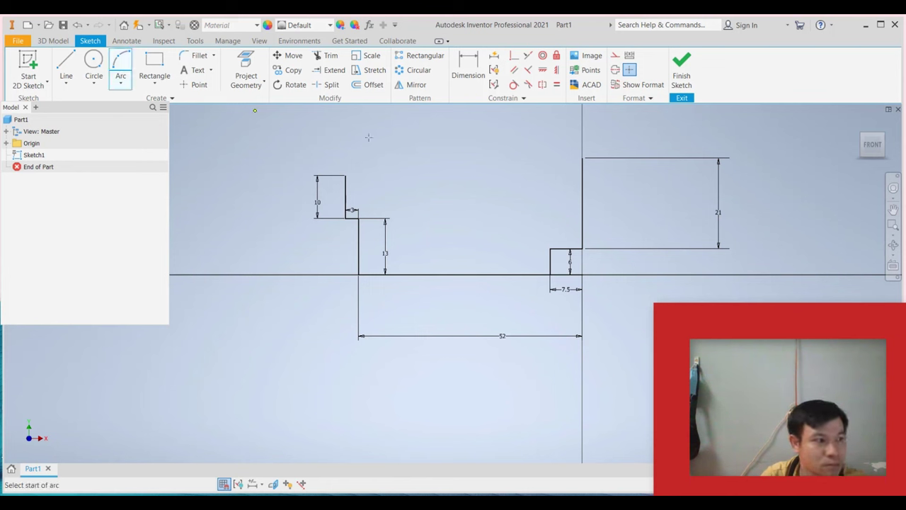
pyautogui.click(345, 175)
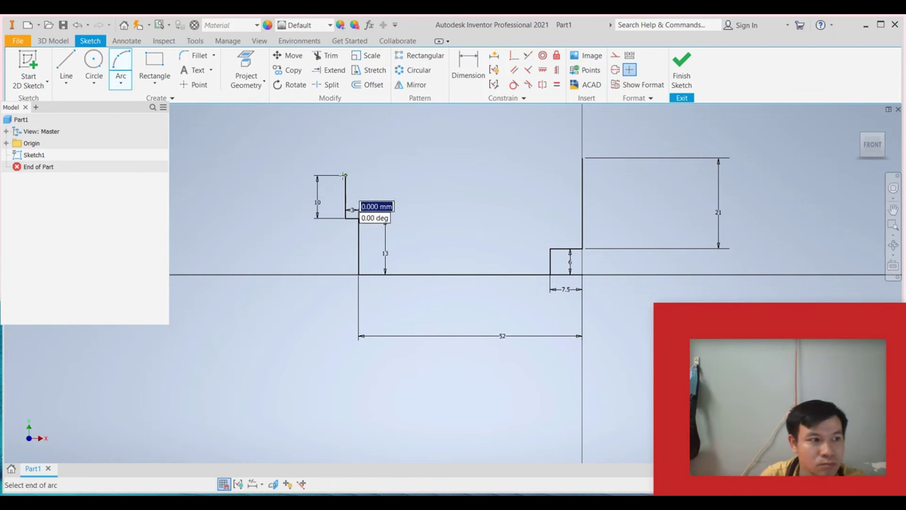
pyautogui.click(582, 158)
pyautogui.click(487, 146)
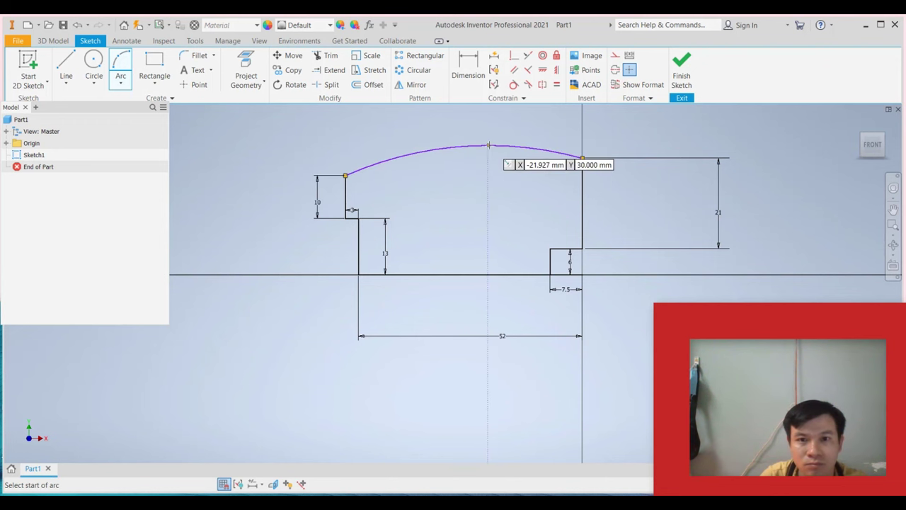
pyautogui.rightClick(262, 145)
pyautogui.click(256, 134)
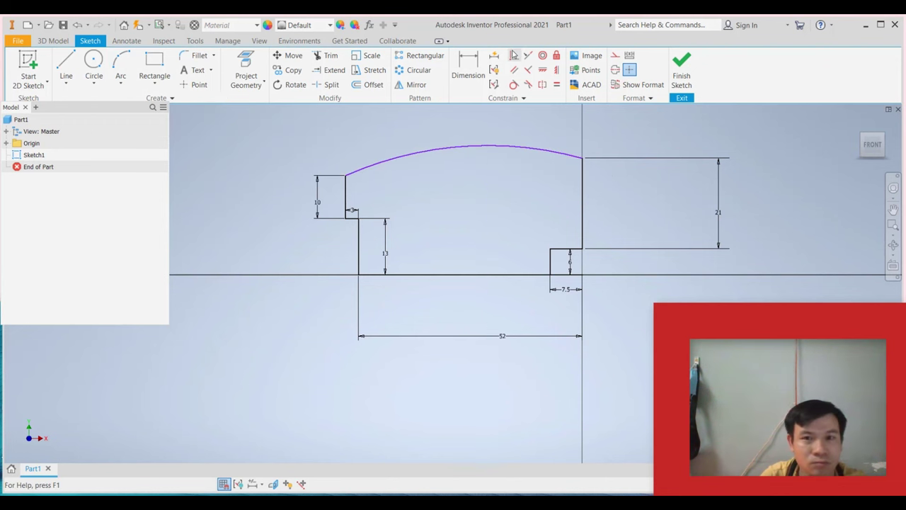
# Dimension the arc's radius to 835 mm
pyautogui.click(467, 63)
pyautogui.click(461, 147)
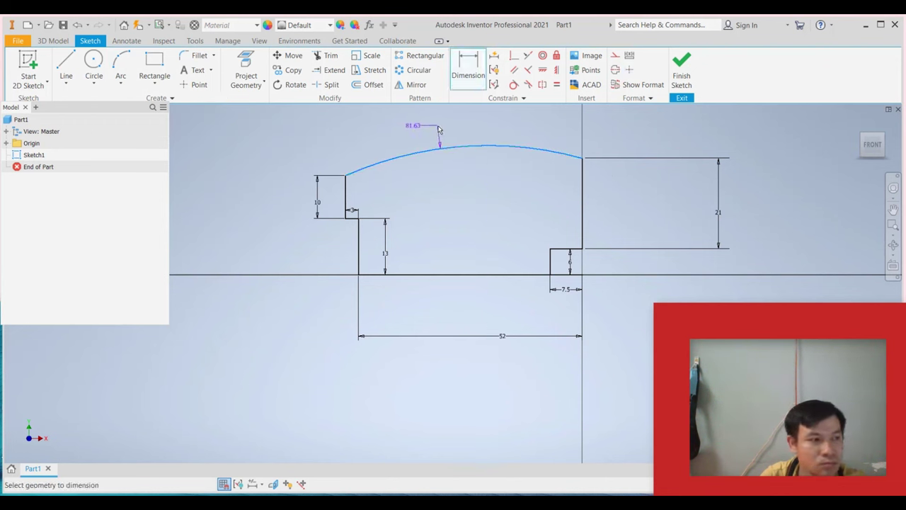
pyautogui.click(438, 129)
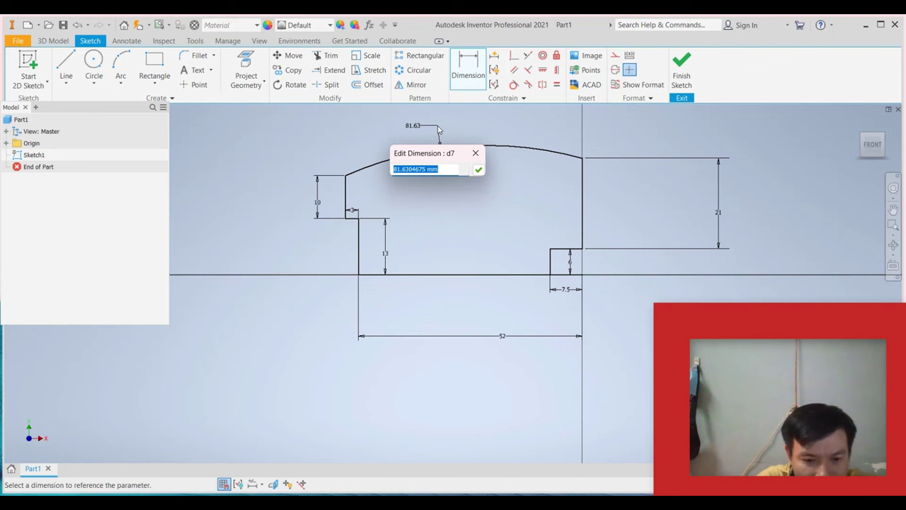
pyautogui.write('835')
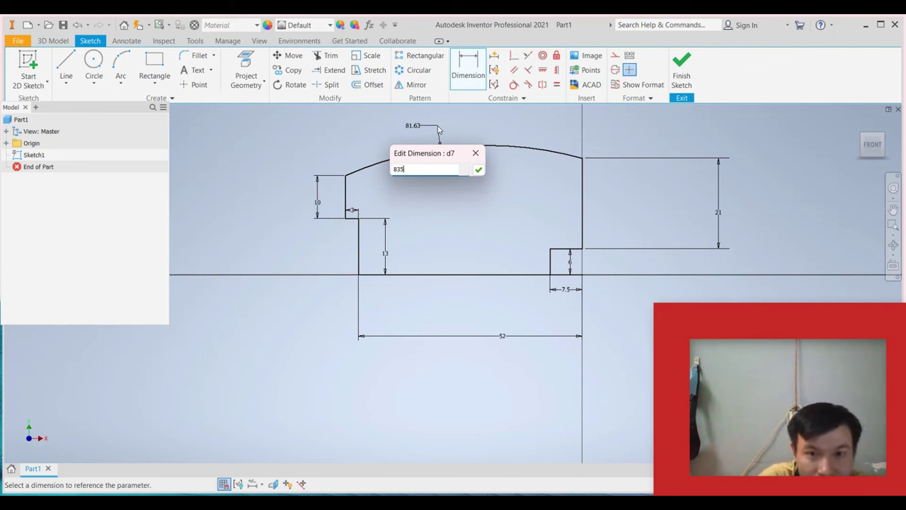
pyautogui.click(478, 169)
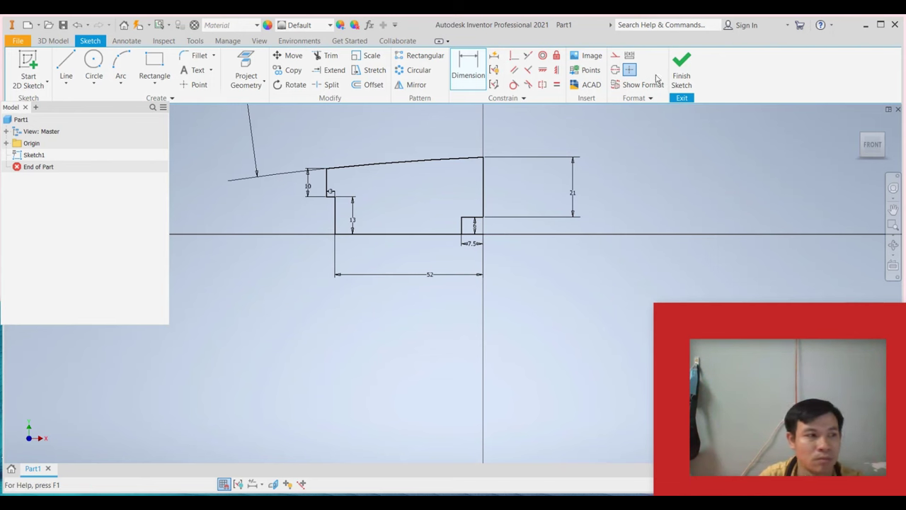
# Finish the sketch and revolve the profile 360° about the vertical line, after cancelling a wrong-axis attempt
pyautogui.click(680, 70)
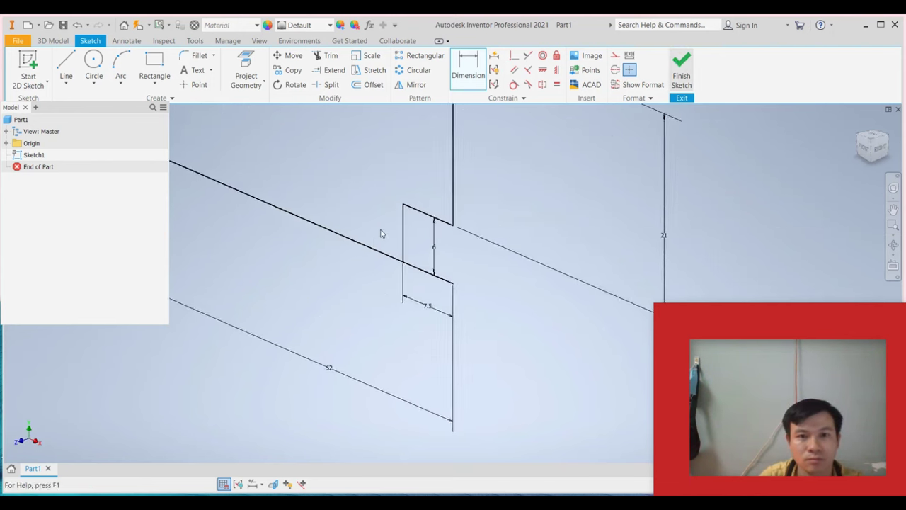
pyautogui.press('r')
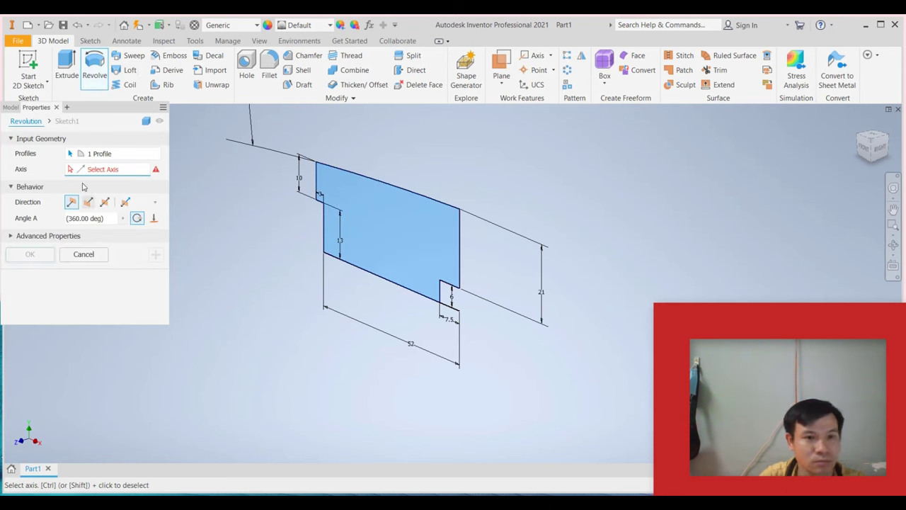
pyautogui.click(392, 285)
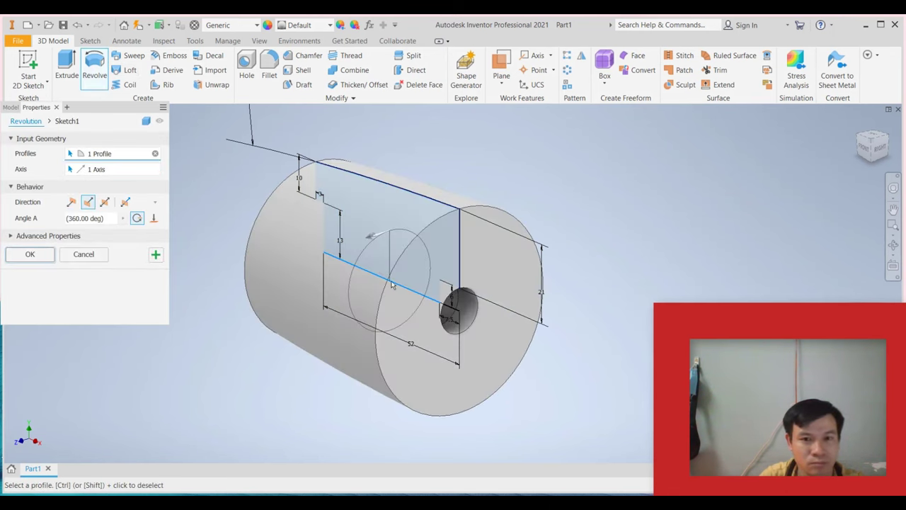
pyautogui.scroll(2, 355, 286)
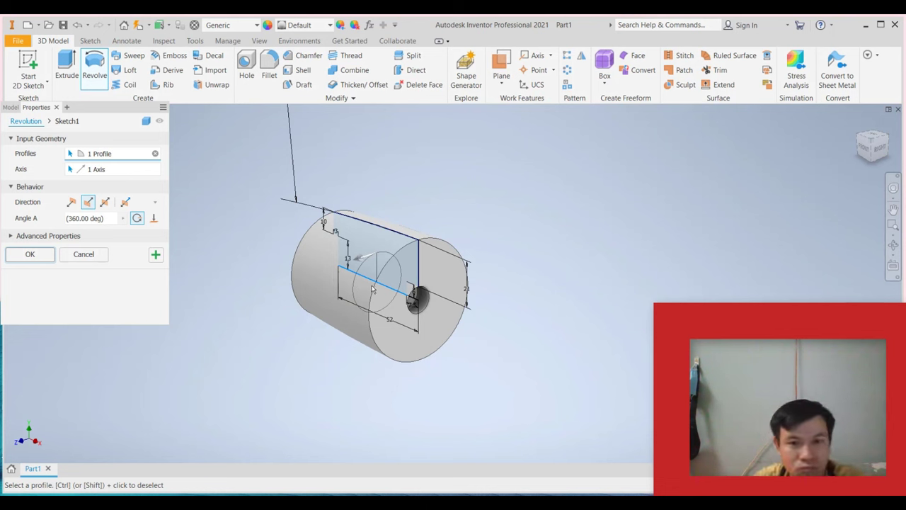
pyautogui.press('Escape')
pyautogui.click(96, 63)
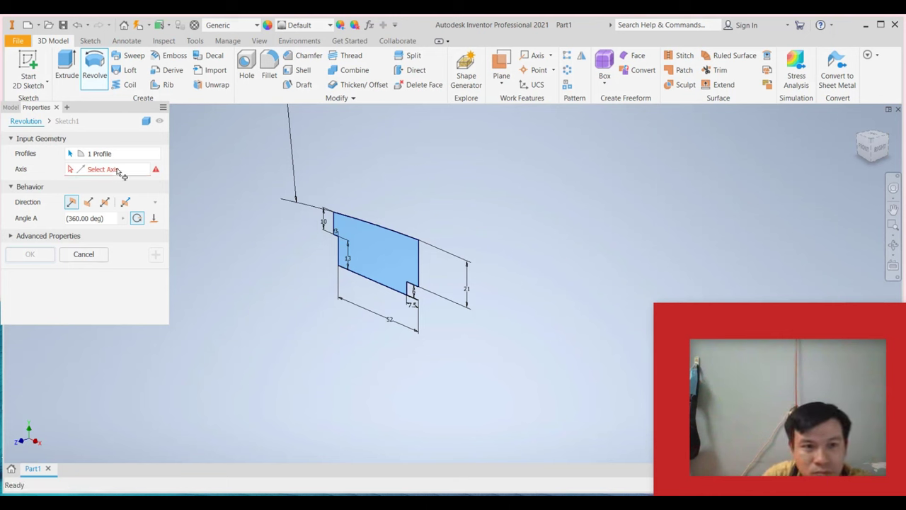
pyautogui.click(420, 270)
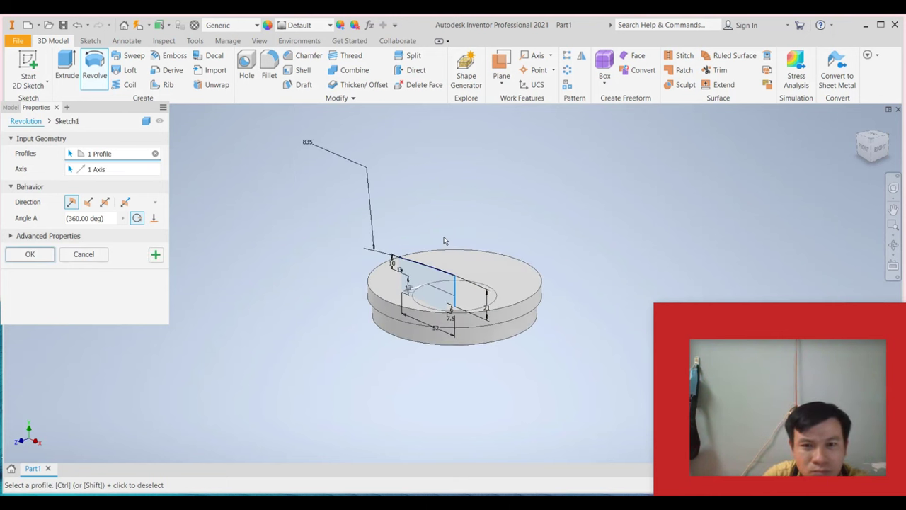
pyautogui.click(32, 254)
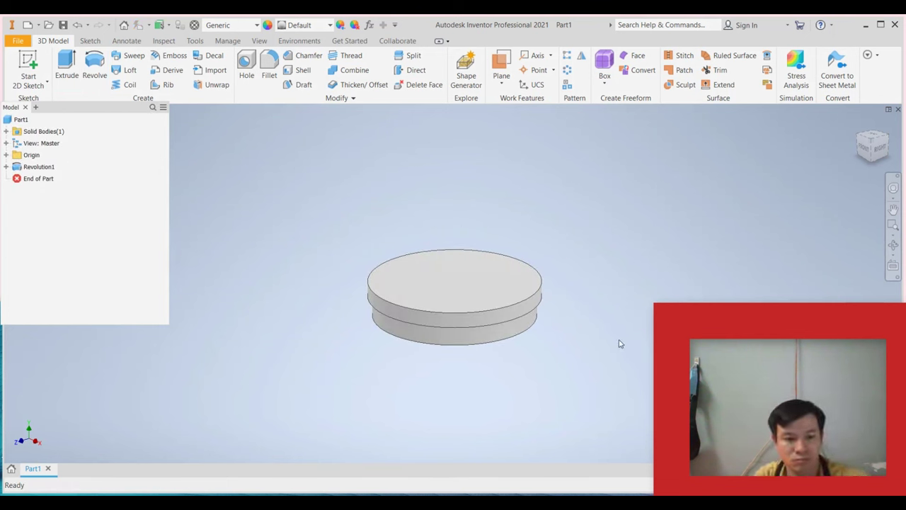
# Orbit the view to look down on the grey disc from above
pyautogui.moveTo(620, 343)
pyautogui.keyDown('shift'); pyautogui.mouseDown(button='middle')
pyautogui.moveTo(547, 300)
pyautogui.moveTo(517, 328)
pyautogui.moveTo(581, 344)
pyautogui.moveTo(583, 253)
pyautogui.moveTo(550, 299)
pyautogui.moveTo(518, 318)
pyautogui.moveTo(535, 321)
pyautogui.moveTo(538, 279)
pyautogui.moveTo(590, 238)
pyautogui.moveTo(446, 254)
pyautogui.moveTo(477, 238)
pyautogui.mouseUp(button='middle'); pyautogui.keyUp('shift')
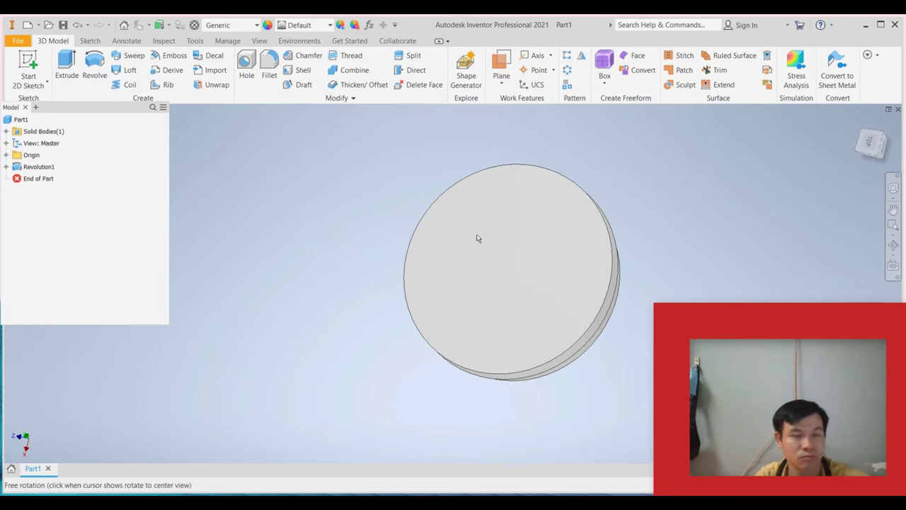
# Apply the Foil Gold appearance to the disc from the Quick Access appearance list
pyautogui.click(330, 26)
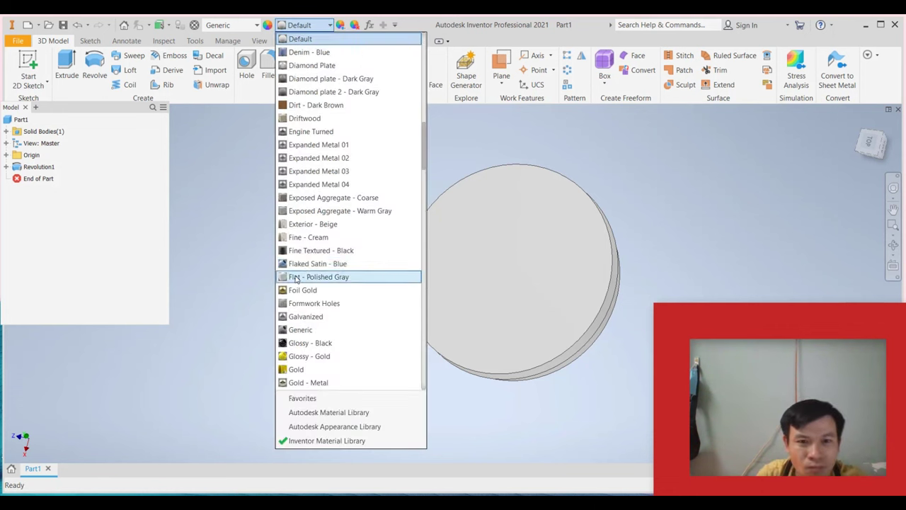
pyautogui.scroll(-5, 312, 283)
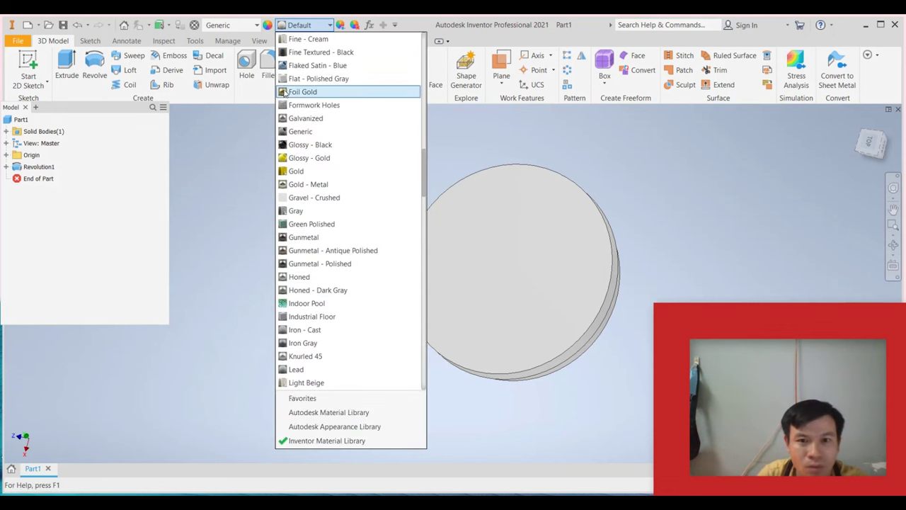
pyautogui.click(302, 91)
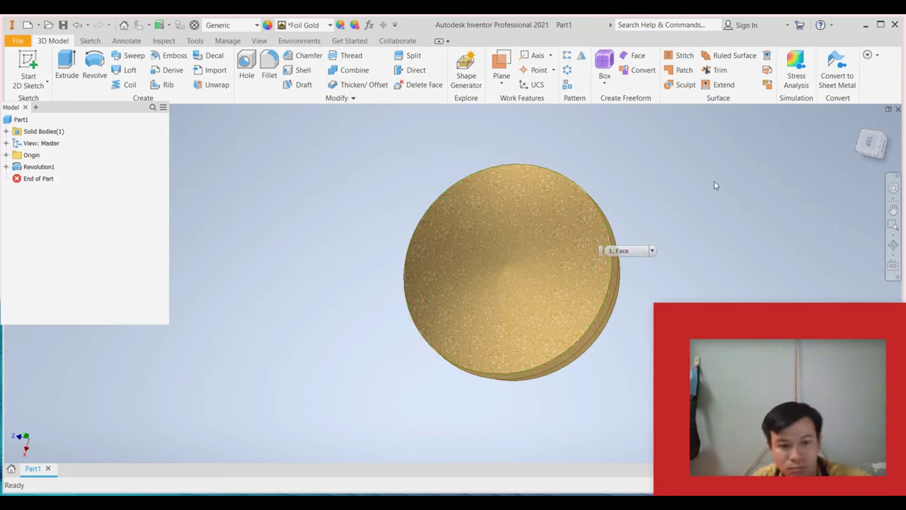
pyautogui.keyDown('shift'); pyautogui.moveTo(598, 272); pyautogui.dragTo(514, 259, button='middle'); pyautogui.keyUp('shift')
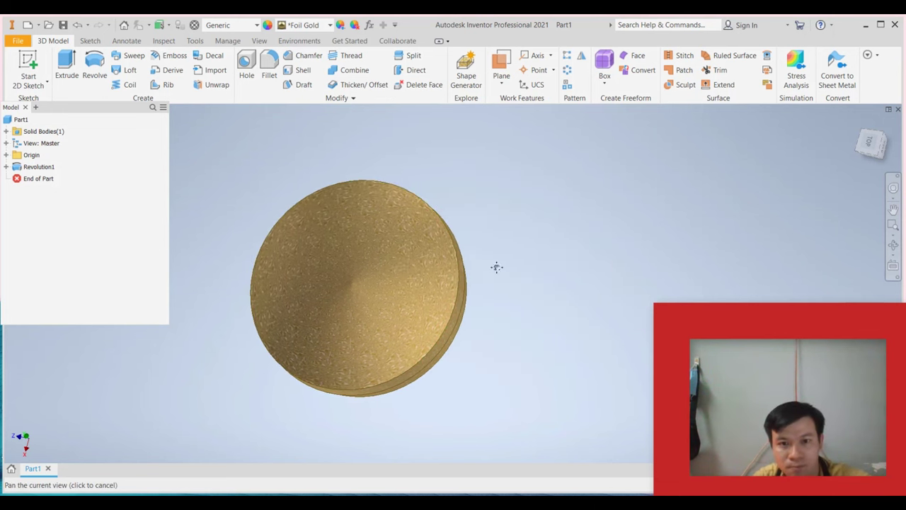
# Orbit around the gold disc to inspect its centre hole and rim, ending on a tilted view
pyautogui.moveTo(522, 307)
pyautogui.keyDown('shift'); pyautogui.mouseDown(button='middle')
pyautogui.moveTo(480, 243)
pyautogui.moveTo(502, 318)
pyautogui.moveTo(631, 313)
pyautogui.moveTo(404, 330)
pyautogui.moveTo(490, 317)
pyautogui.moveTo(513, 296)
pyautogui.moveTo(502, 281)
pyautogui.moveTo(516, 223)
pyautogui.moveTo(486, 257)
pyautogui.moveTo(472, 251)
pyautogui.moveTo(472, 263)
pyautogui.moveTo(475, 243)
pyautogui.moveTo(340, 198)
pyautogui.mouseUp(button='middle'); pyautogui.keyUp('shift')
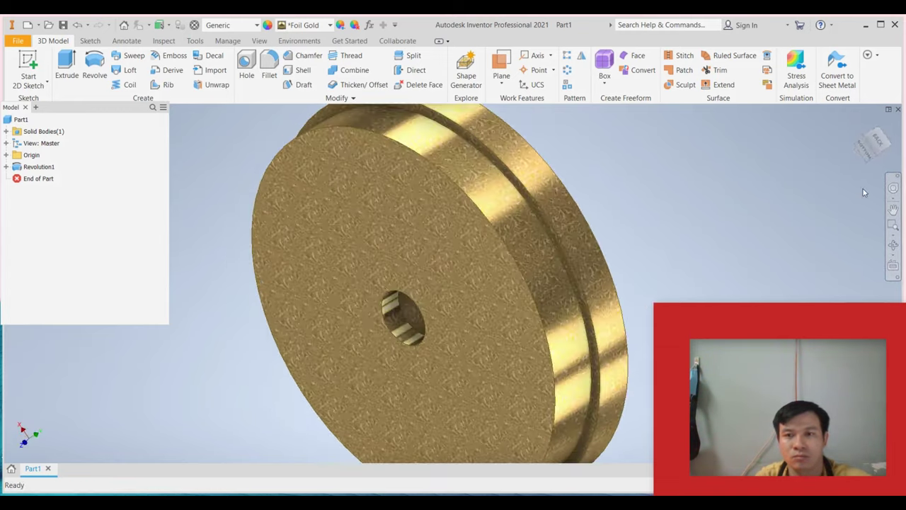
pyautogui.moveTo(858, 125)
pyautogui.keyDown('shift'); pyautogui.mouseDown(button='middle')
pyautogui.moveTo(567, 349)
pyautogui.moveTo(441, 288)
pyautogui.moveTo(340, 305)
pyautogui.mouseUp(button='middle'); pyautogui.keyUp('shift')
pyautogui.scroll(5, 441, 288)
pyautogui.scroll(-5, 441, 288)
pyautogui.moveTo(858, 125)
pyautogui.keyDown('shift'); pyautogui.mouseDown(button='middle')
pyautogui.moveTo(678, 229)
pyautogui.moveTo(556, 281)
pyautogui.moveTo(549, 257)
pyautogui.moveTo(484, 277)
pyautogui.moveTo(538, 279)
pyautogui.moveTo(886, 103)
pyautogui.mouseUp(button='middle'); pyautogui.keyUp('shift')
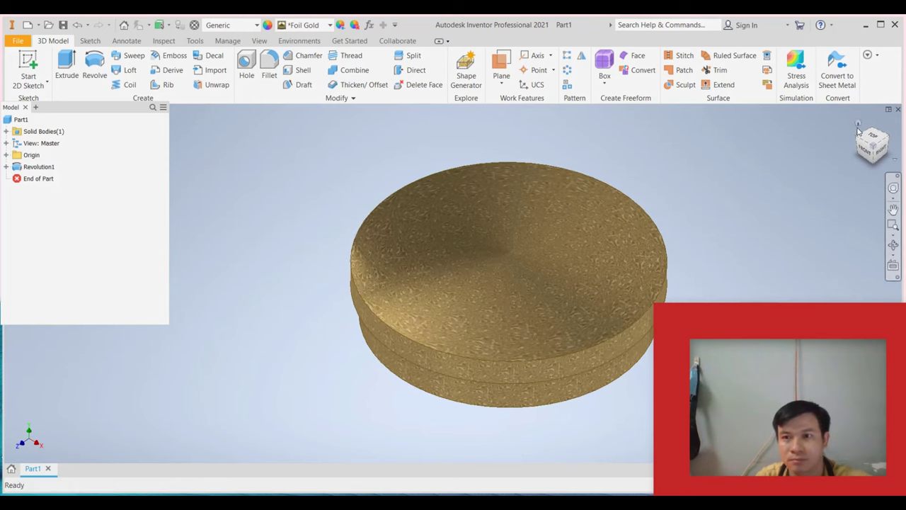